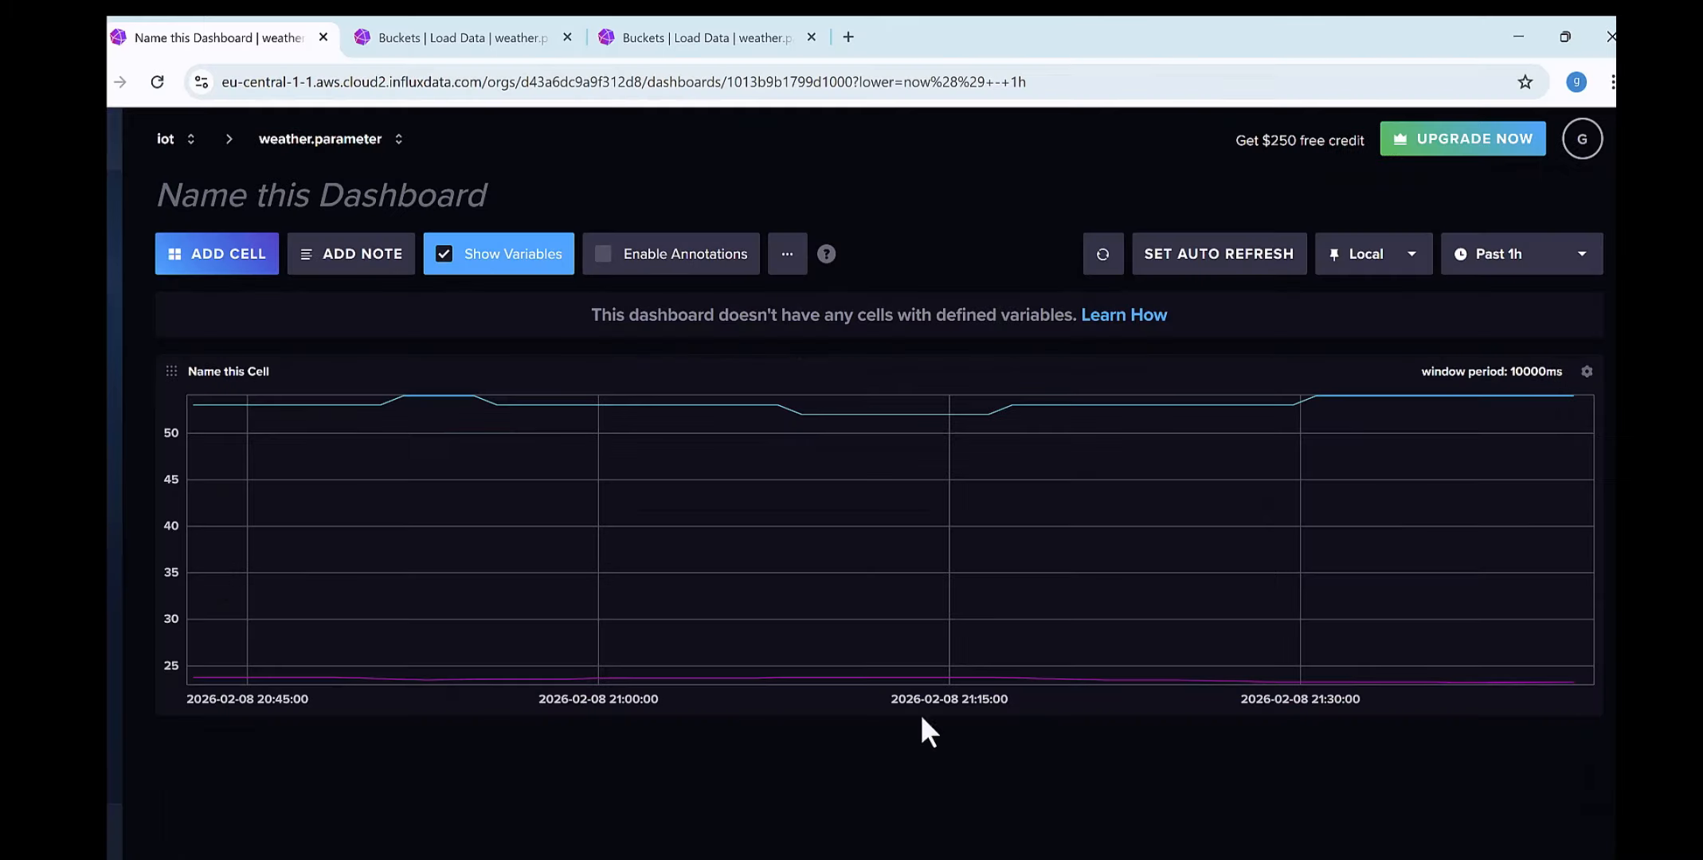
Review the existing buckets and API tokens, return to the weather dashboard, and put its browser window away
left_click(470, 38)
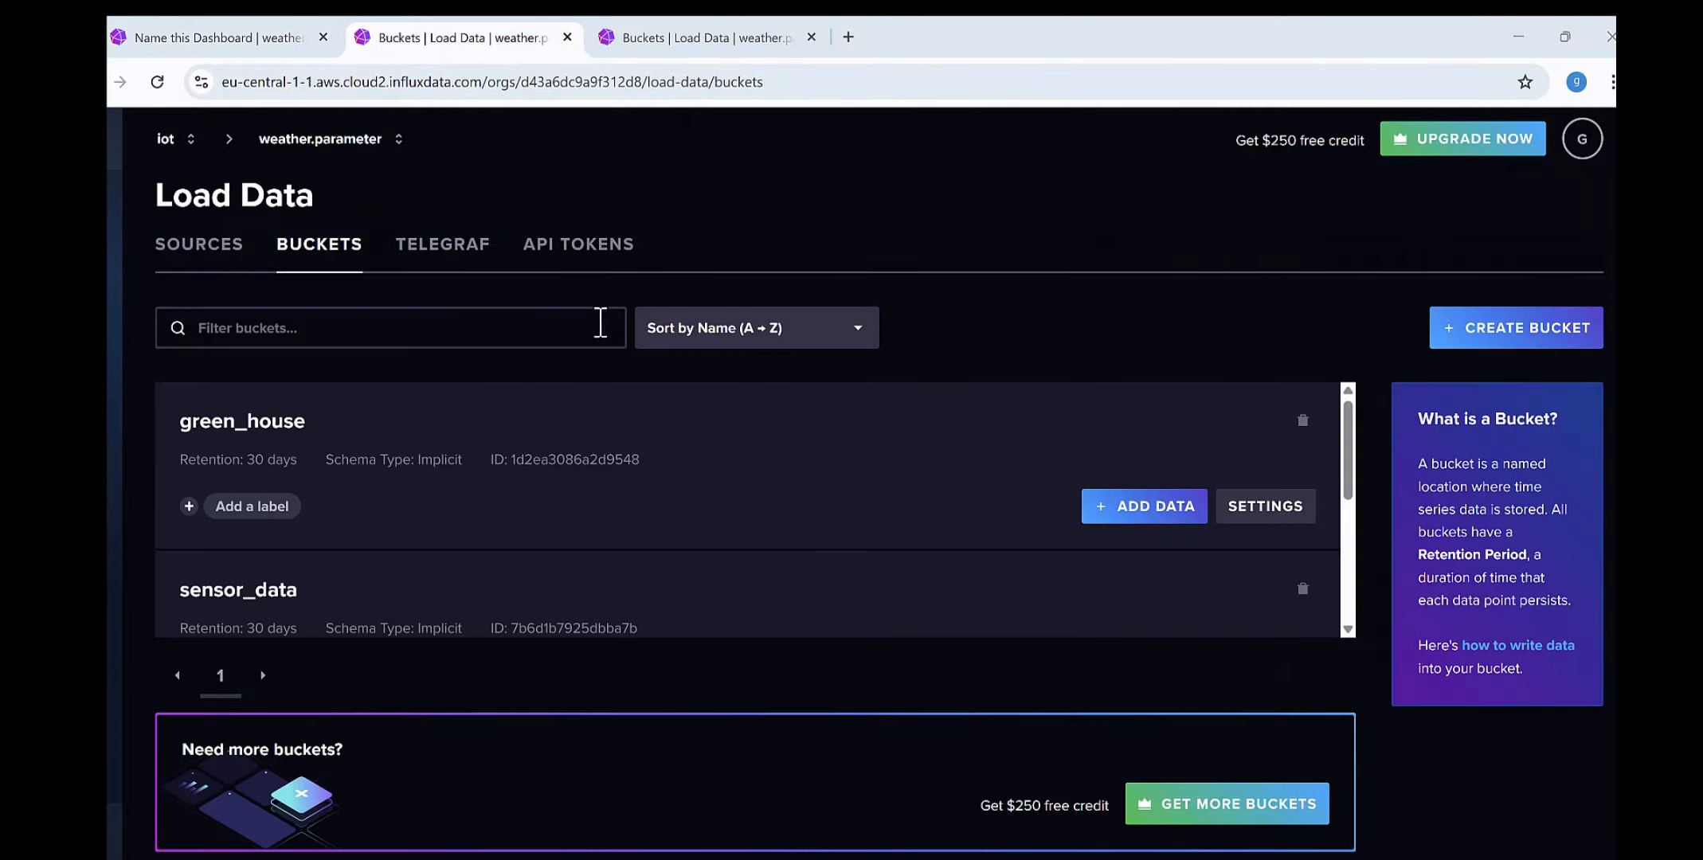
left_click(573, 263)
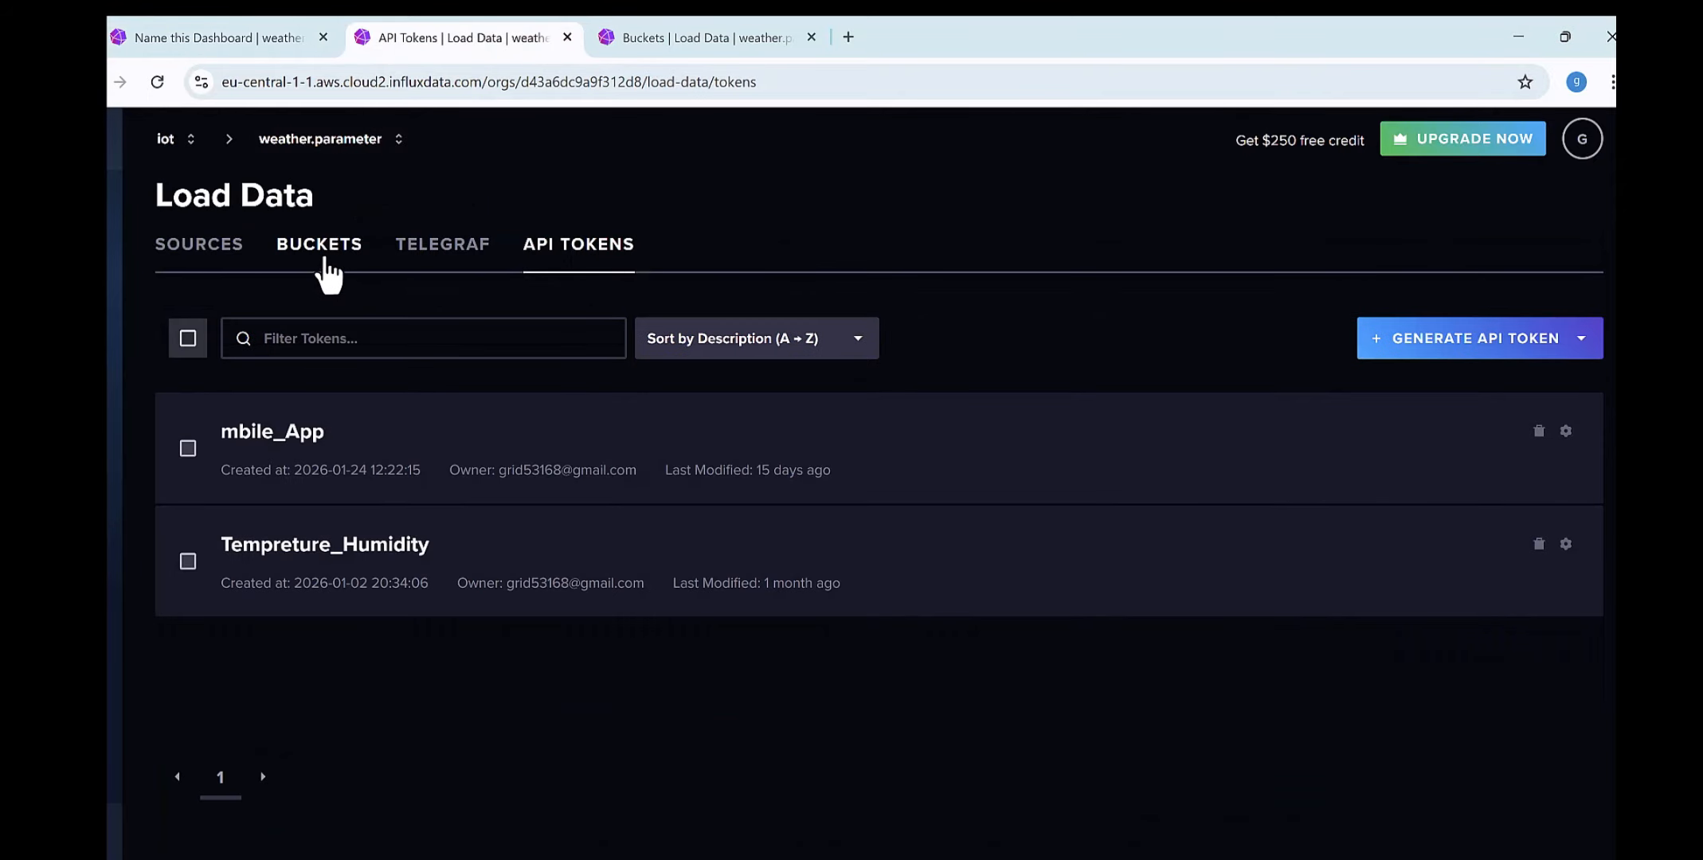
left_click(246, 44)
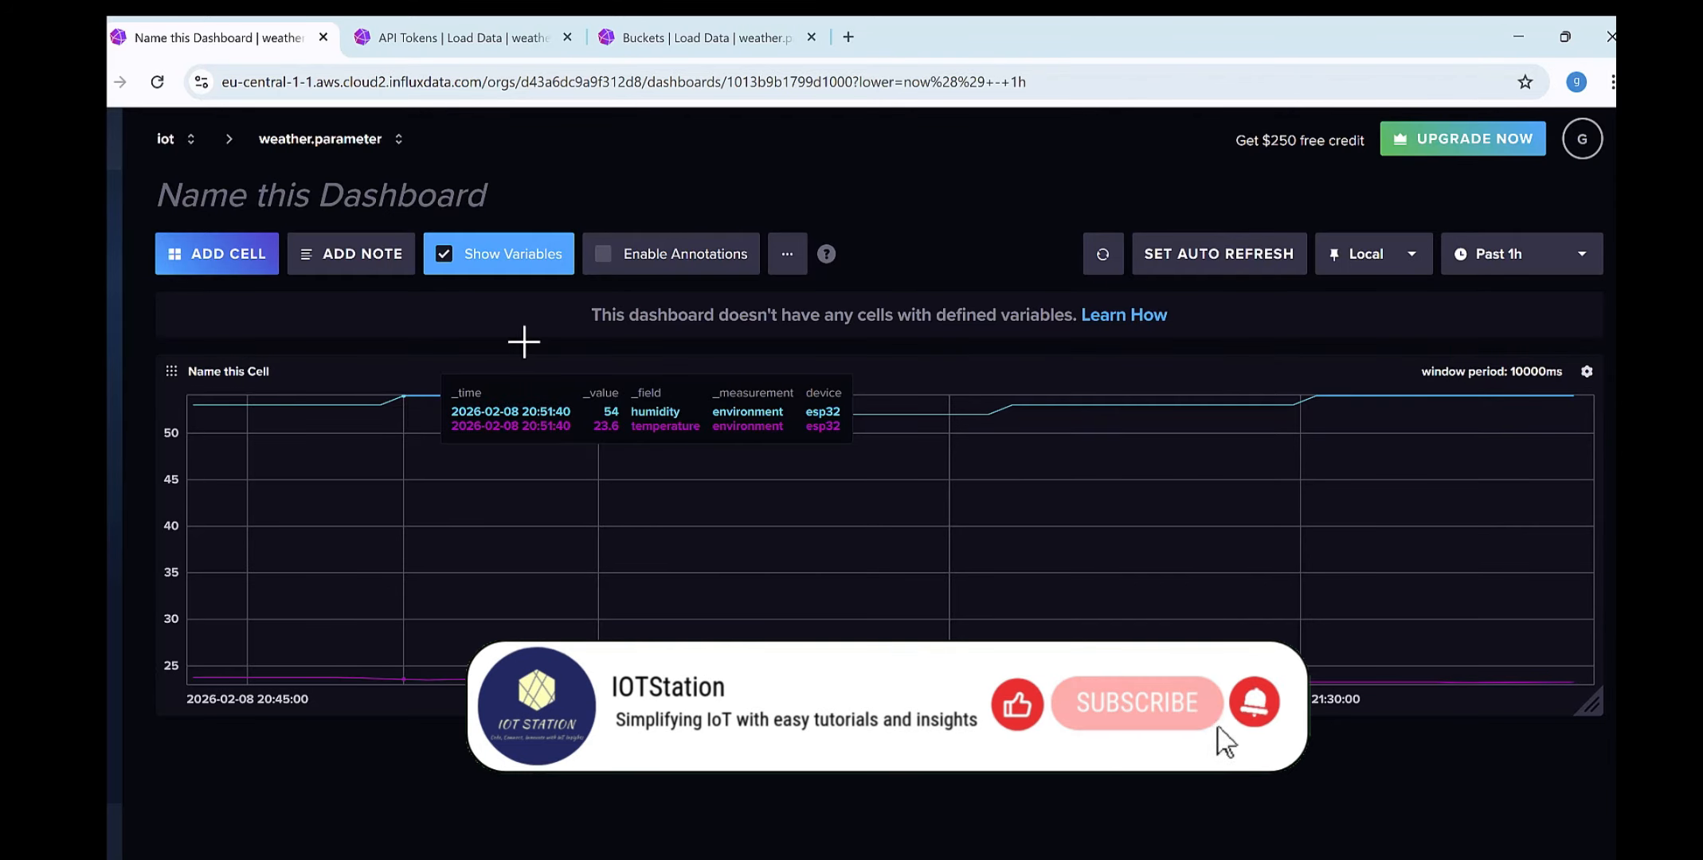
left_click(1518, 37)
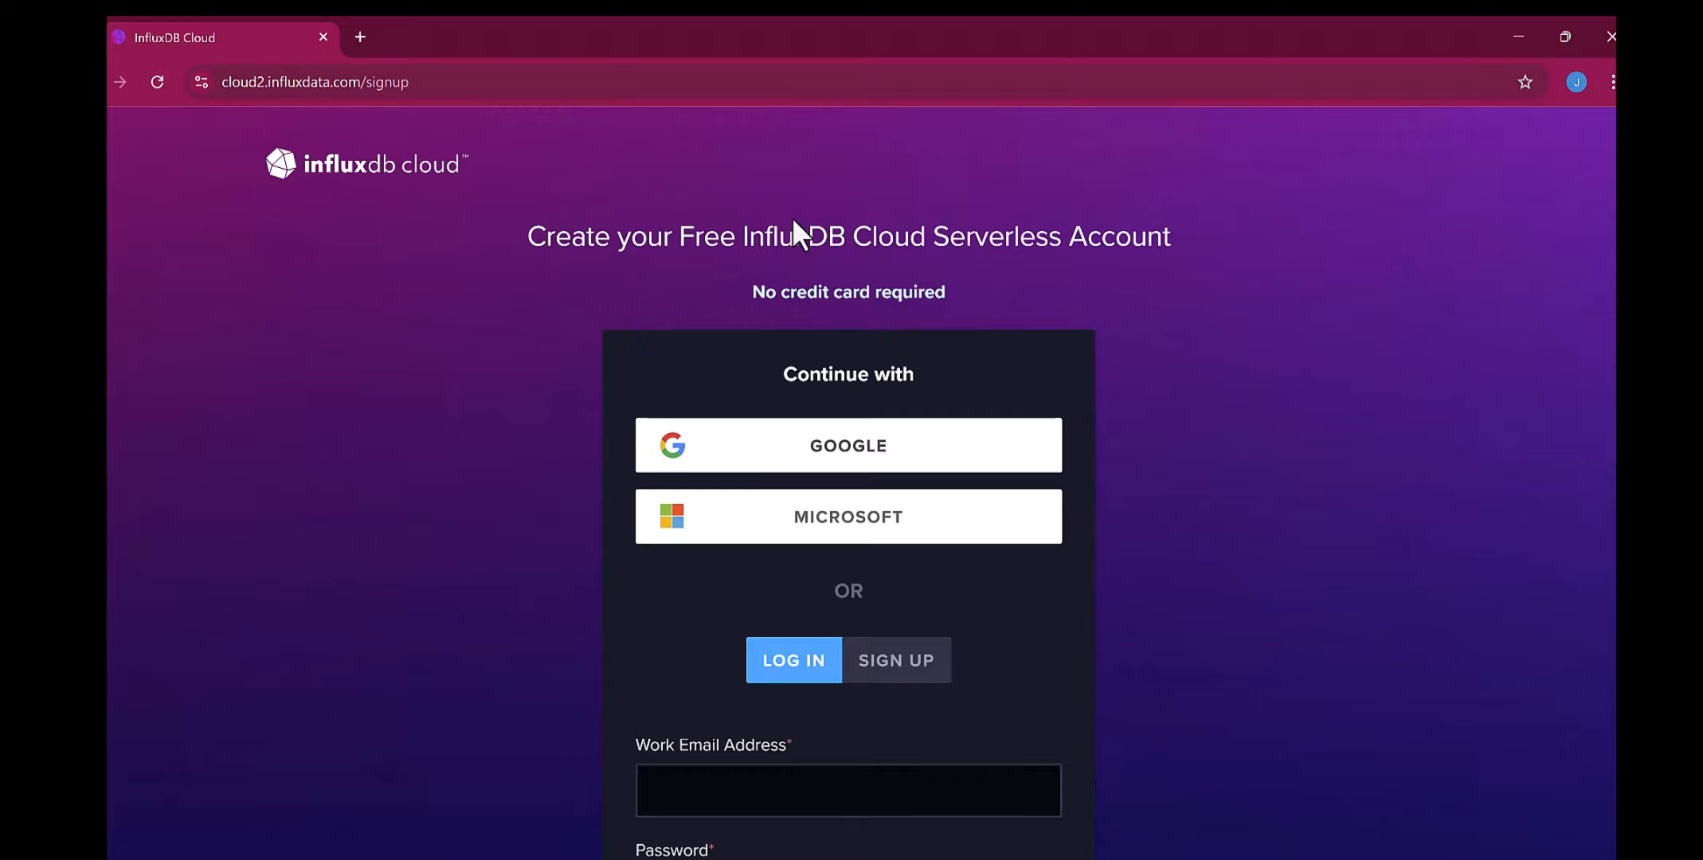
Sign up for InfluxDB Cloud with the existing Google account and approve its access request
scroll(512, 540, "down", 4)
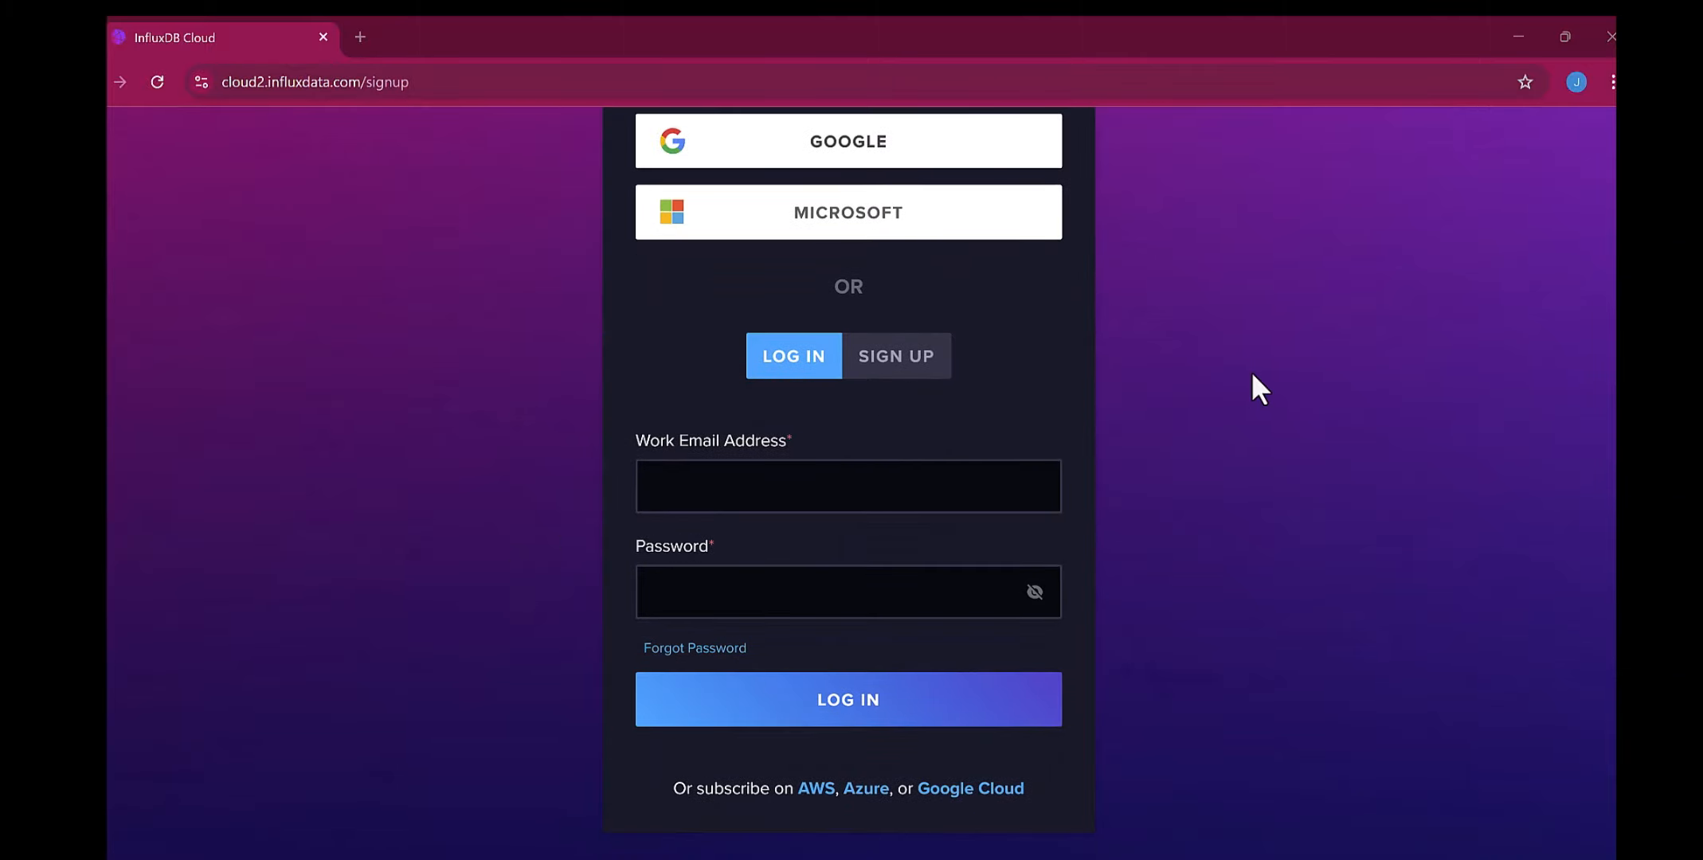
left_click(918, 365)
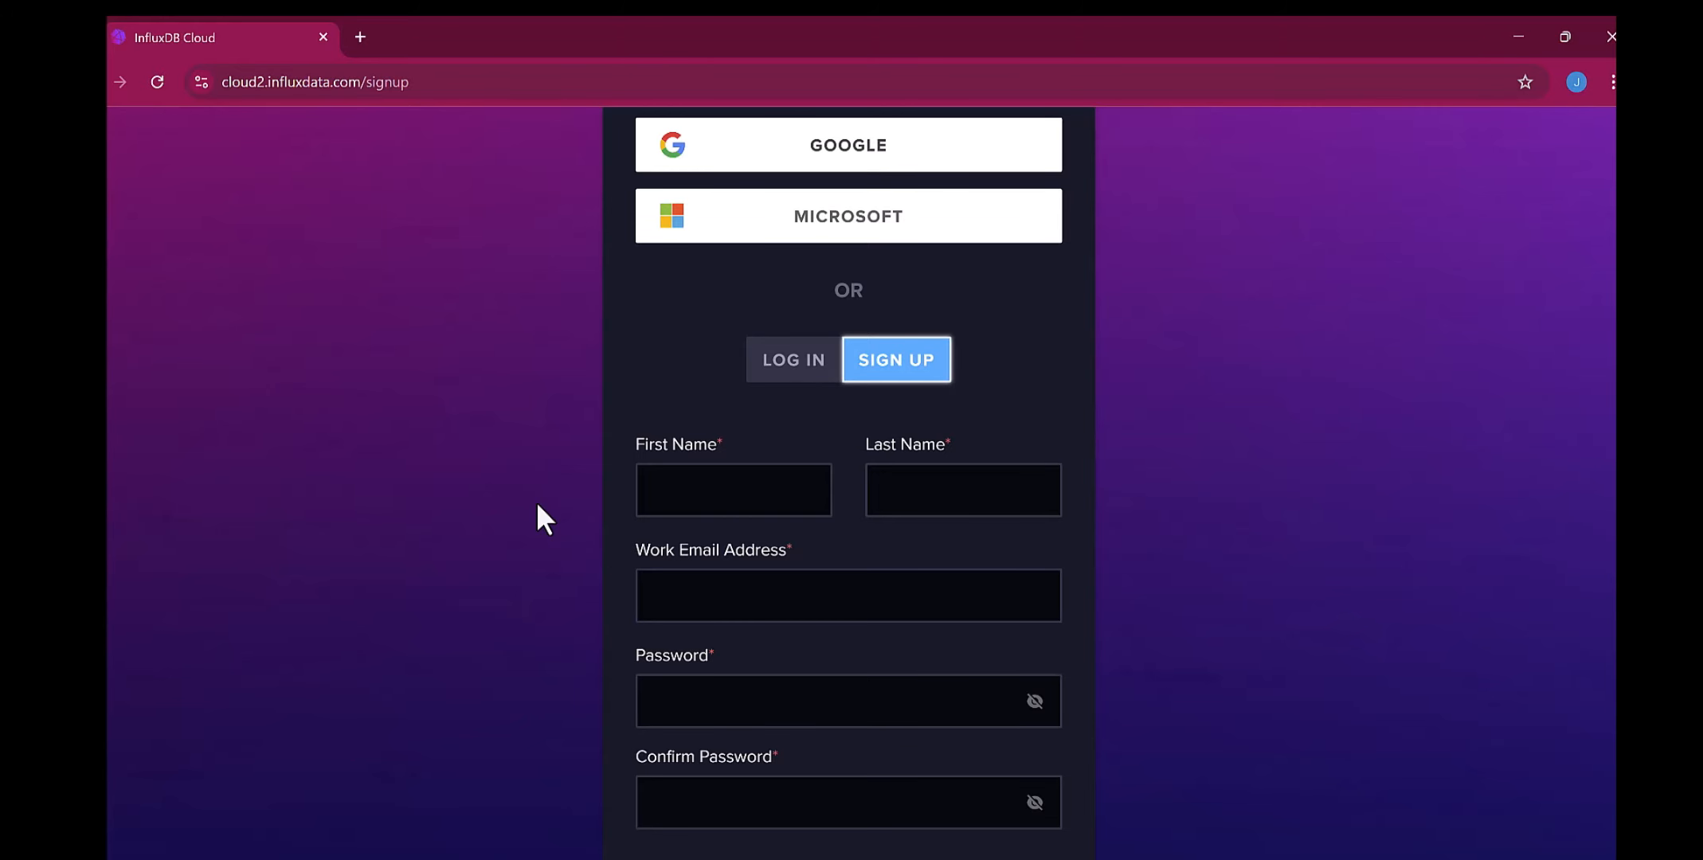
scroll(537, 507, "up", 3)
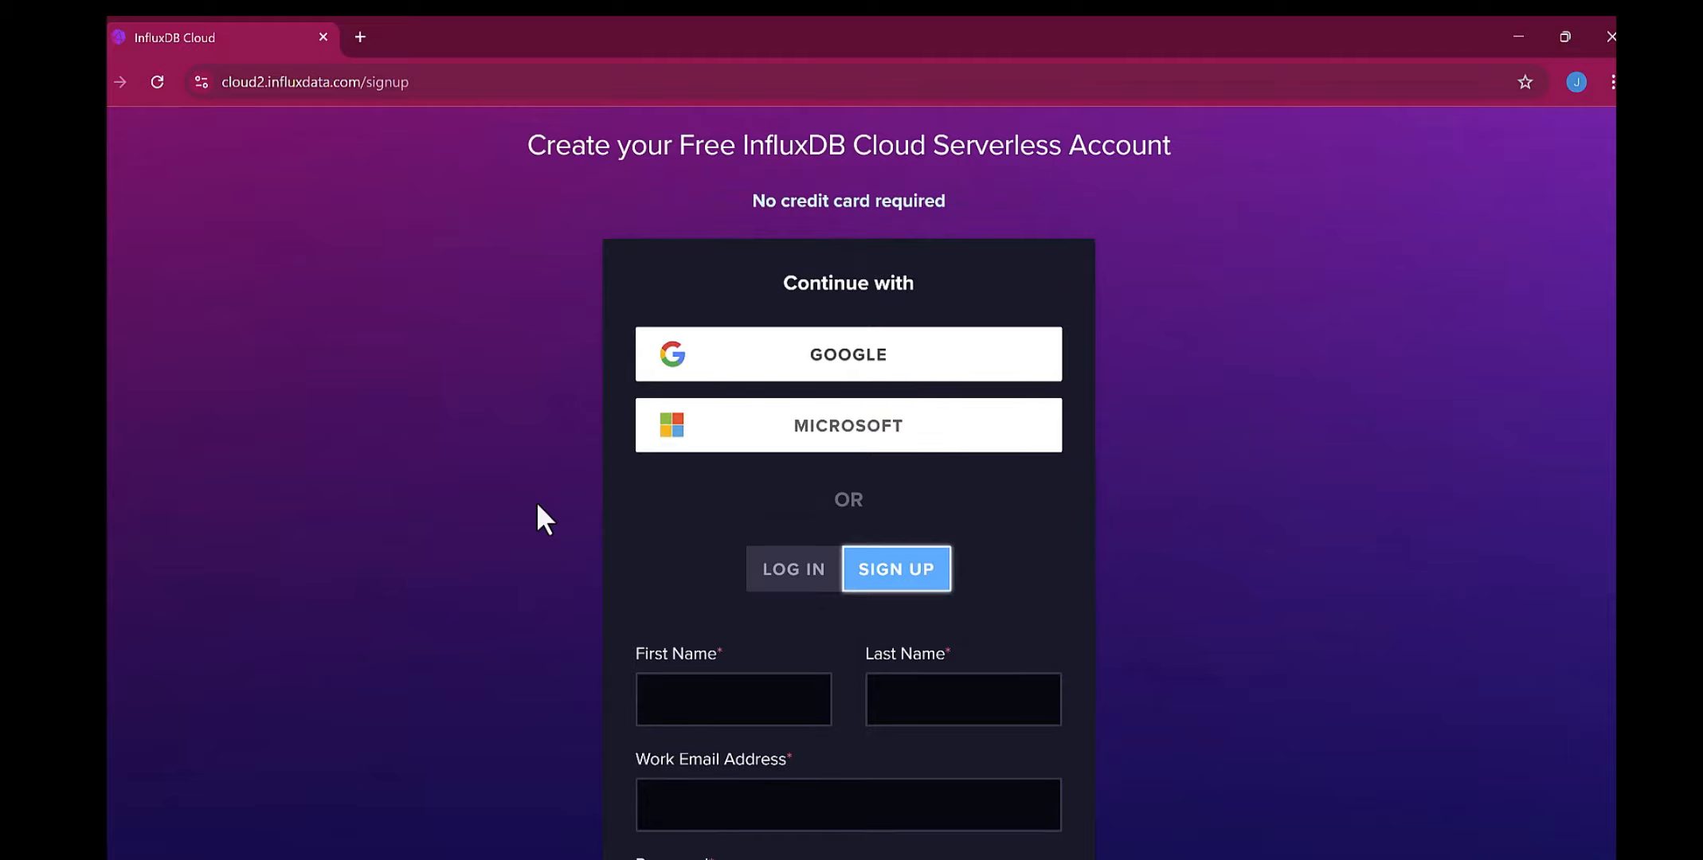
left_click(793, 357)
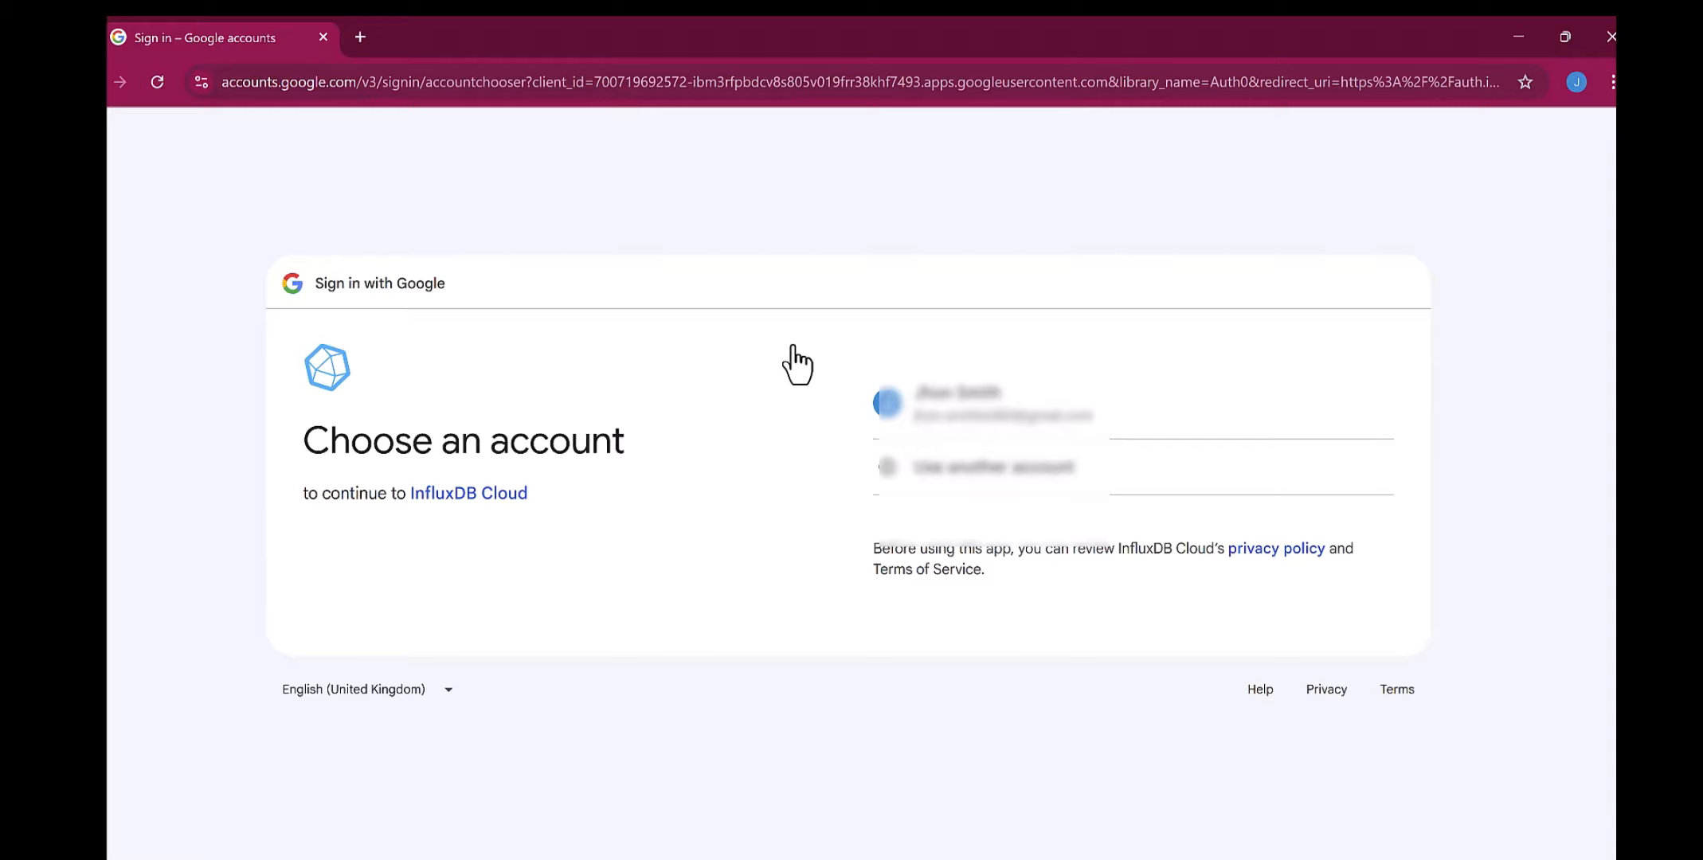
left_click(1000, 420)
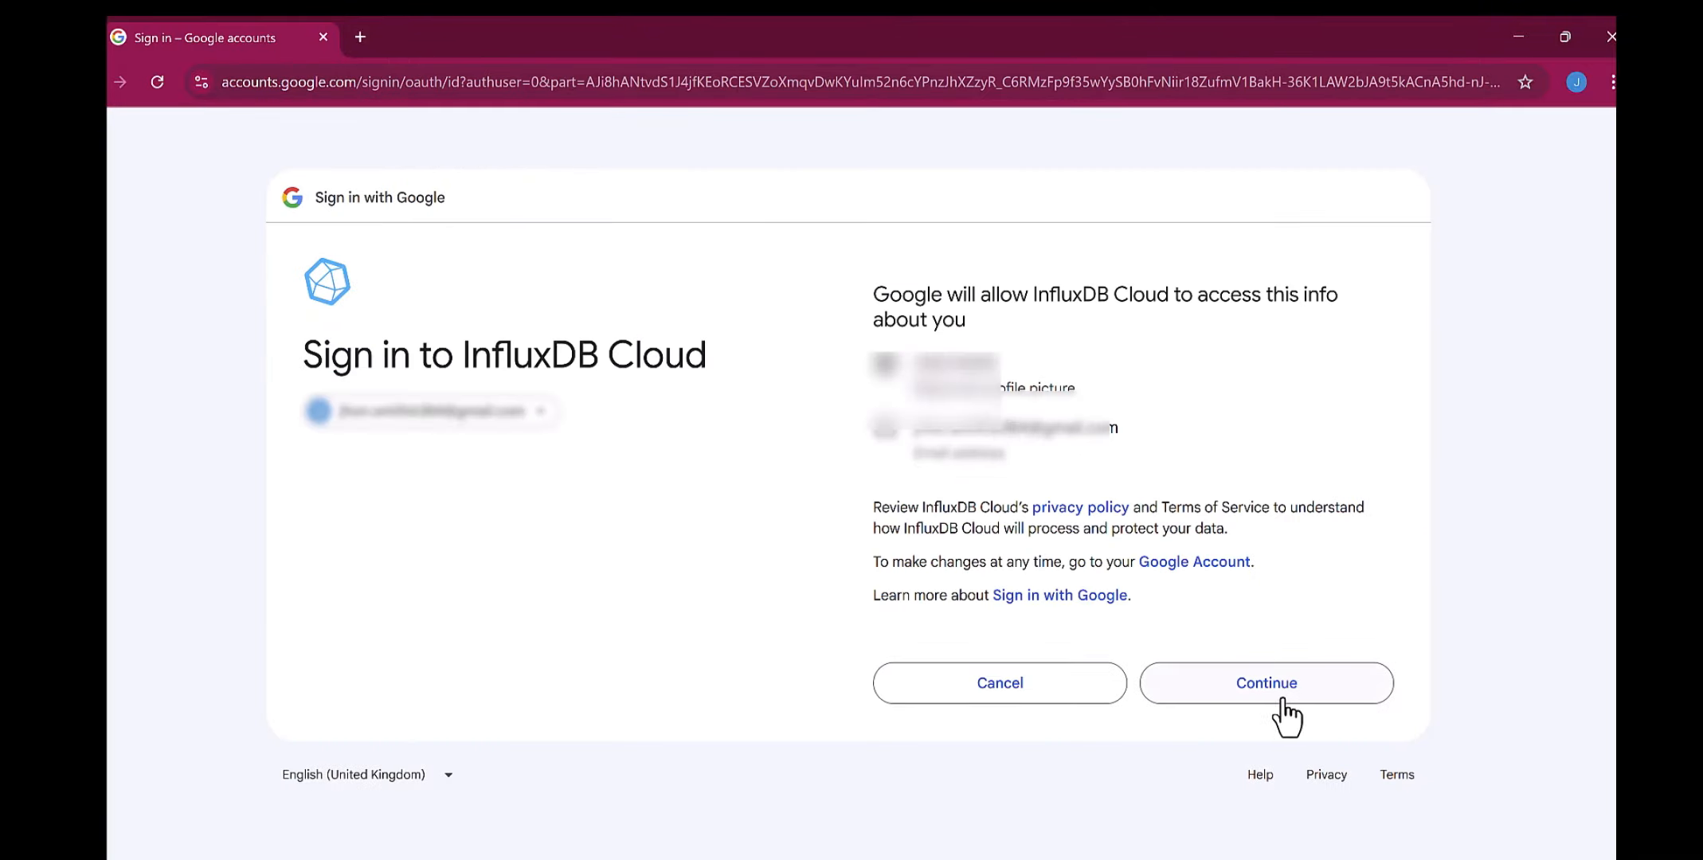
left_click(1265, 690)
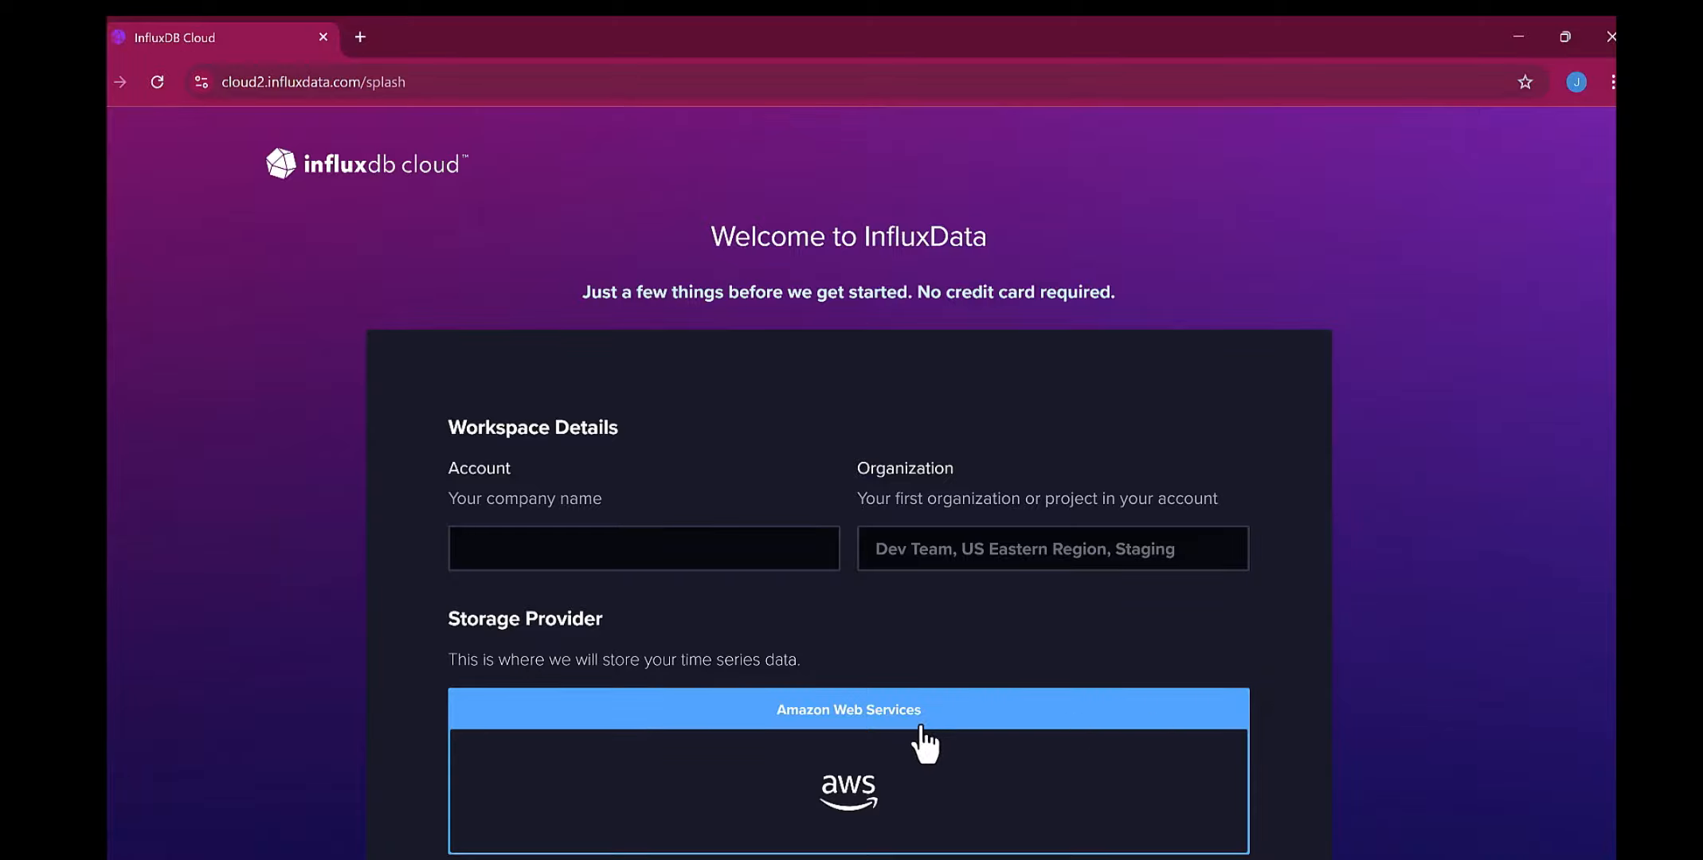
Fill in the workspace details with account name iotstation and organization name weather.parameter
scroll(916, 733, "down", 1)
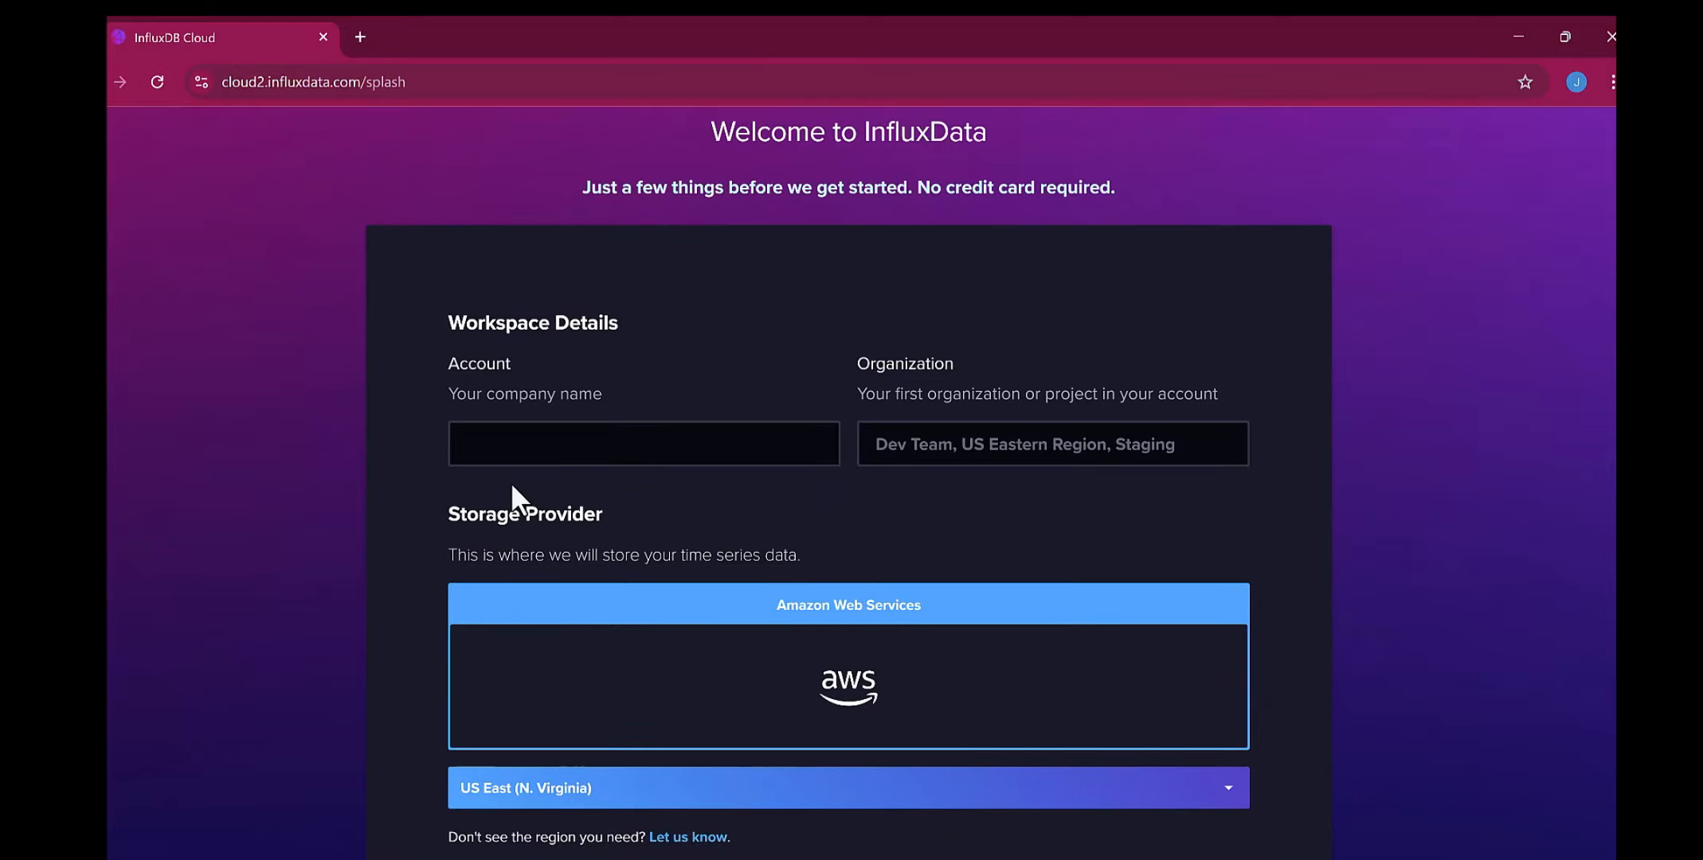
left_click(504, 448)
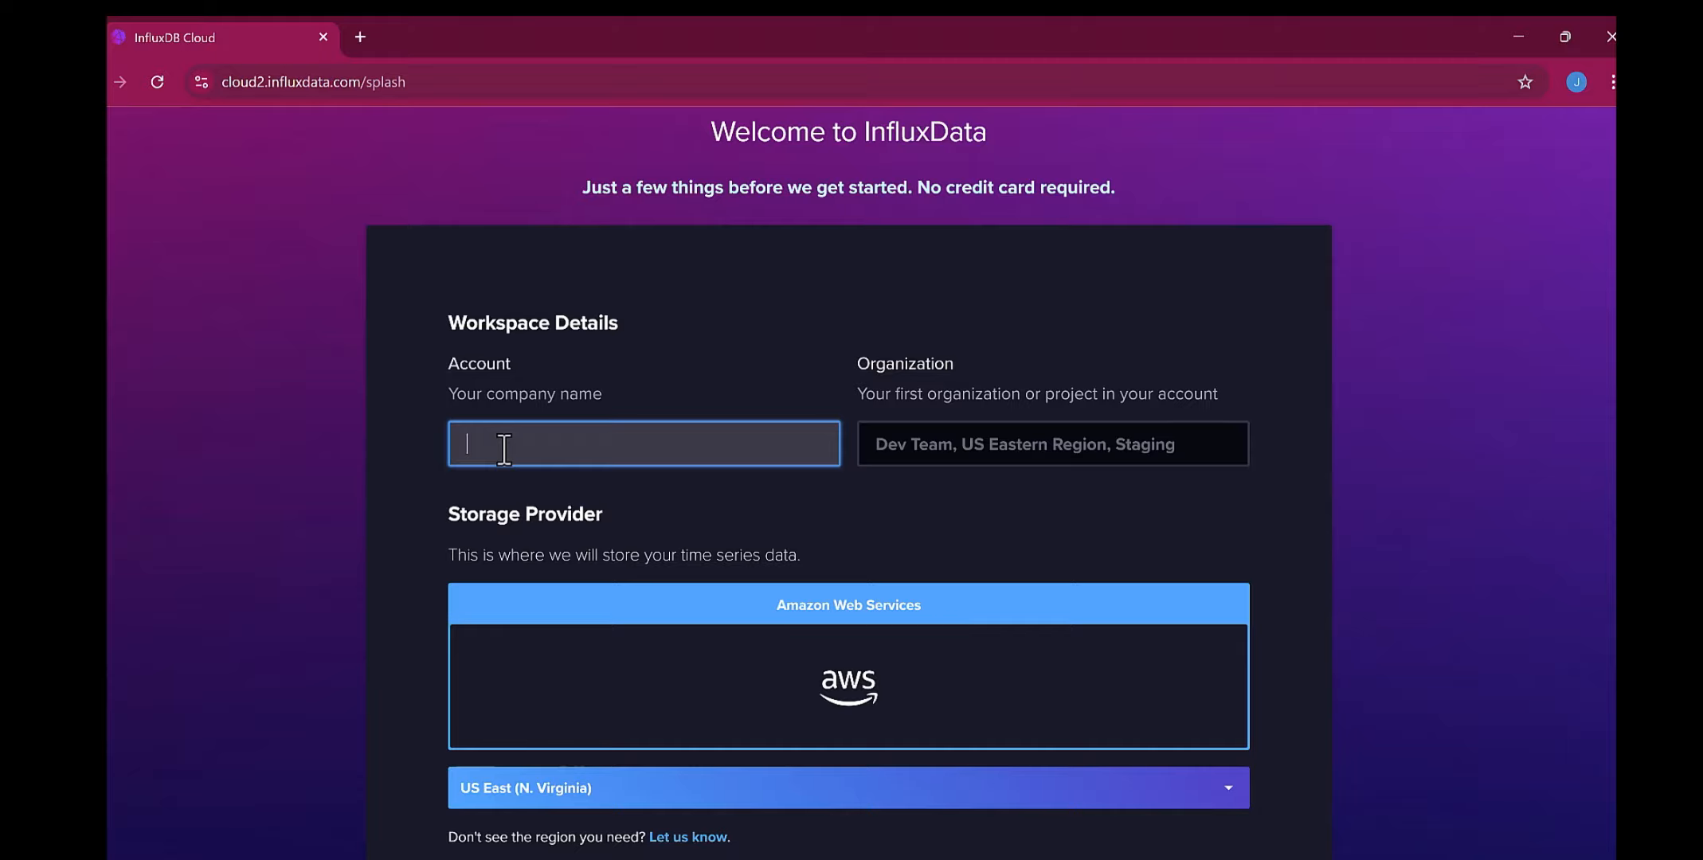
type("iotstation")
left_click(922, 443)
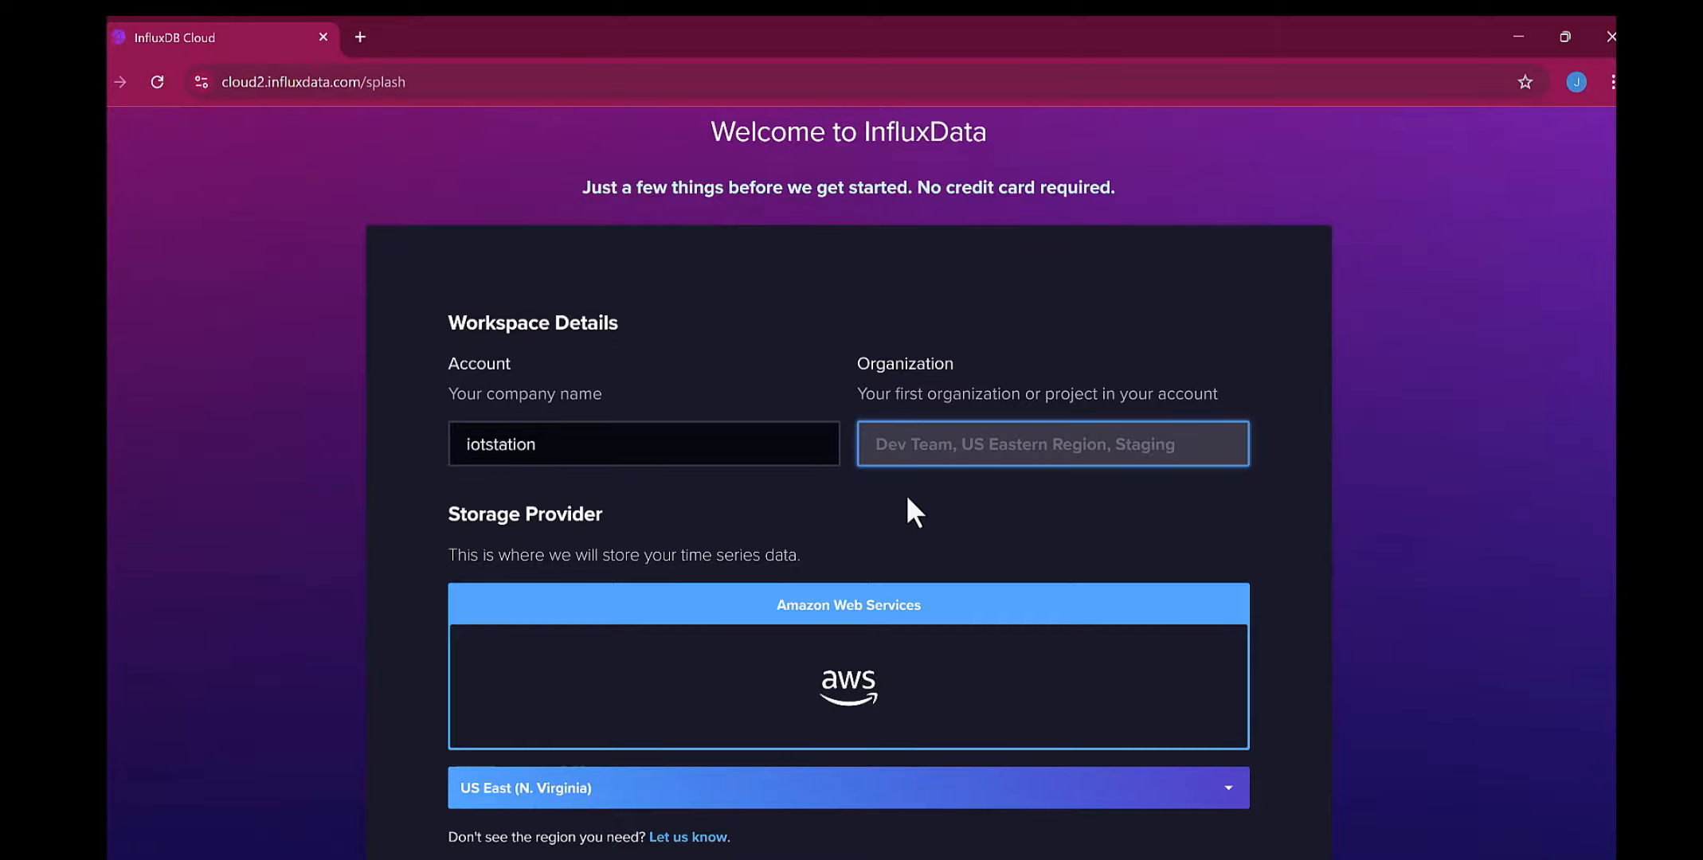
type("gre")
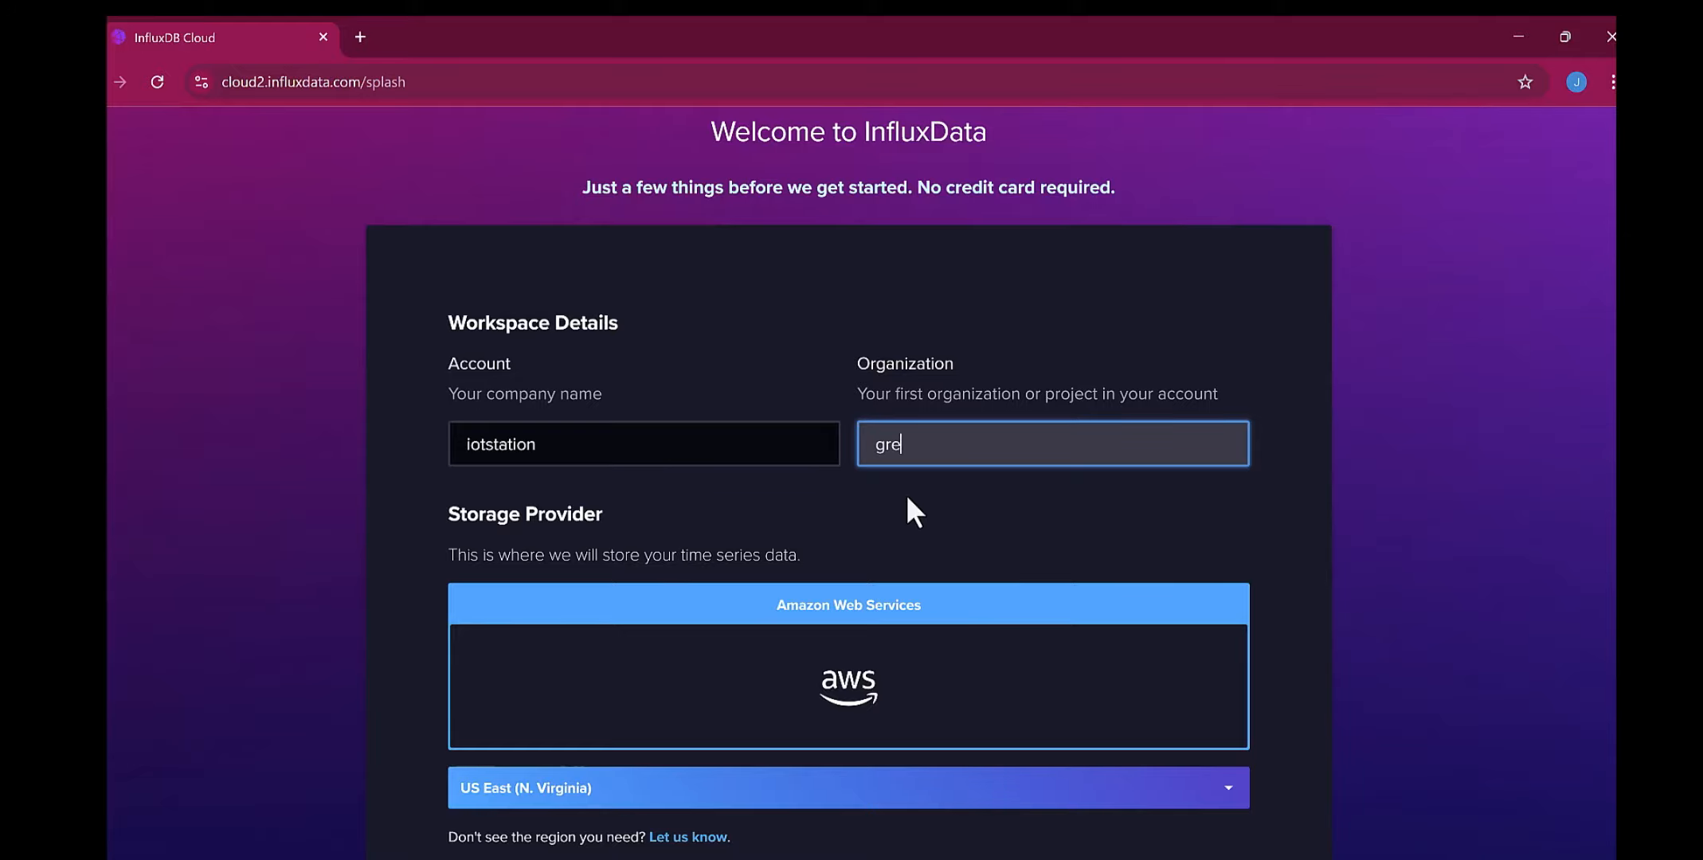
type("a")
key("BackSpace")
key("BackSpace")
key("BackSpace")
key("BackSpace")
type("weather.parameter")
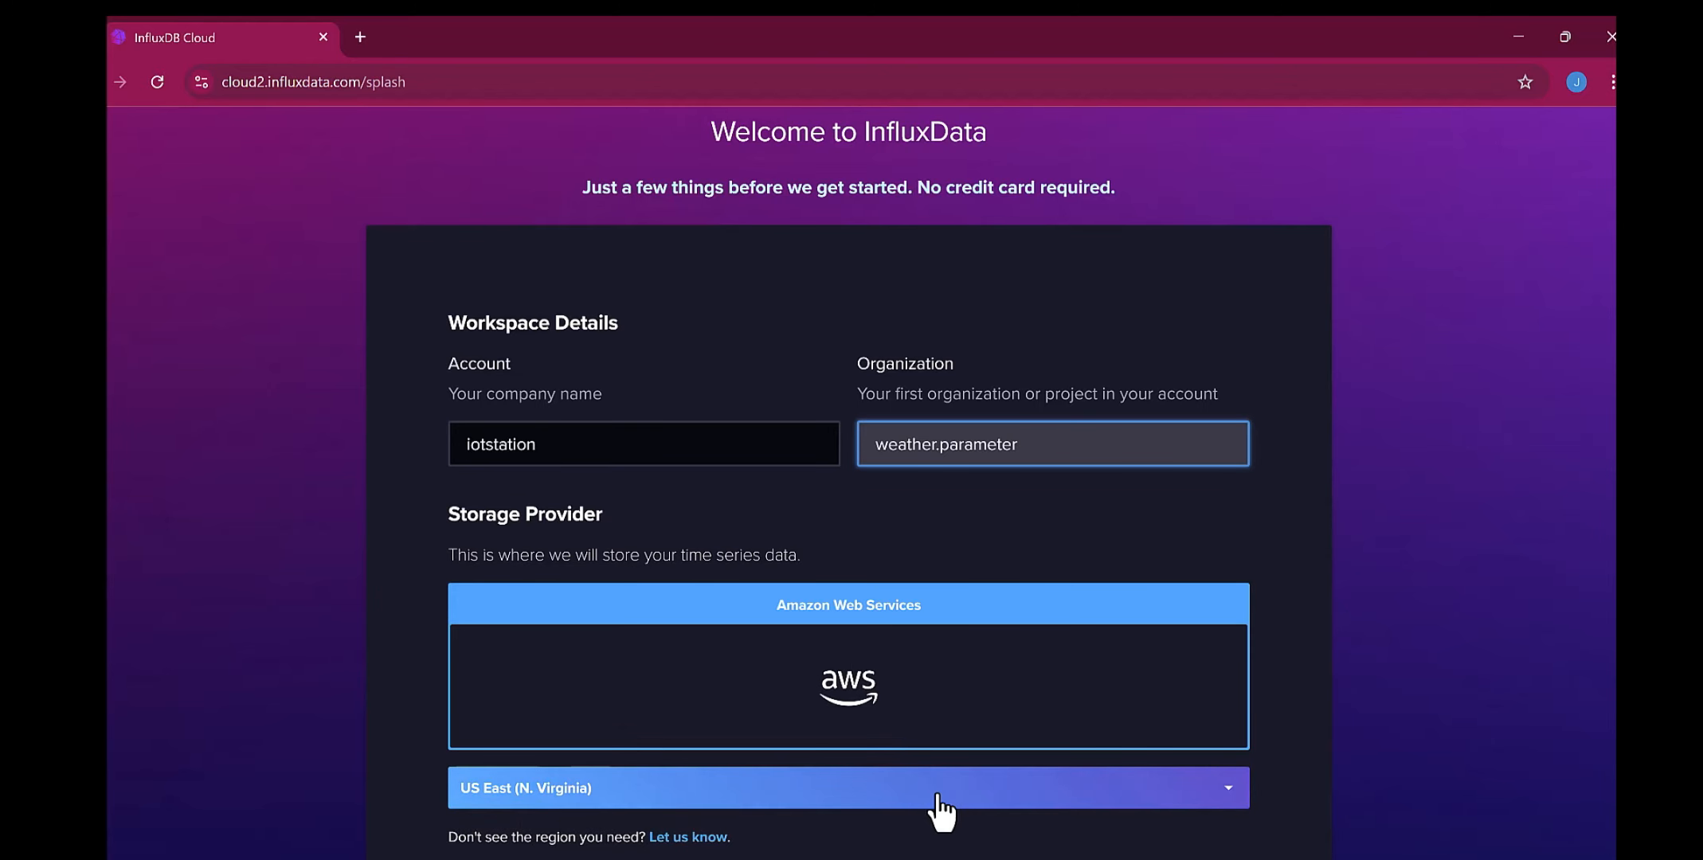
Accept the subscription and data processing agreements and submit the workspace details
scroll(961, 849, "down", 1)
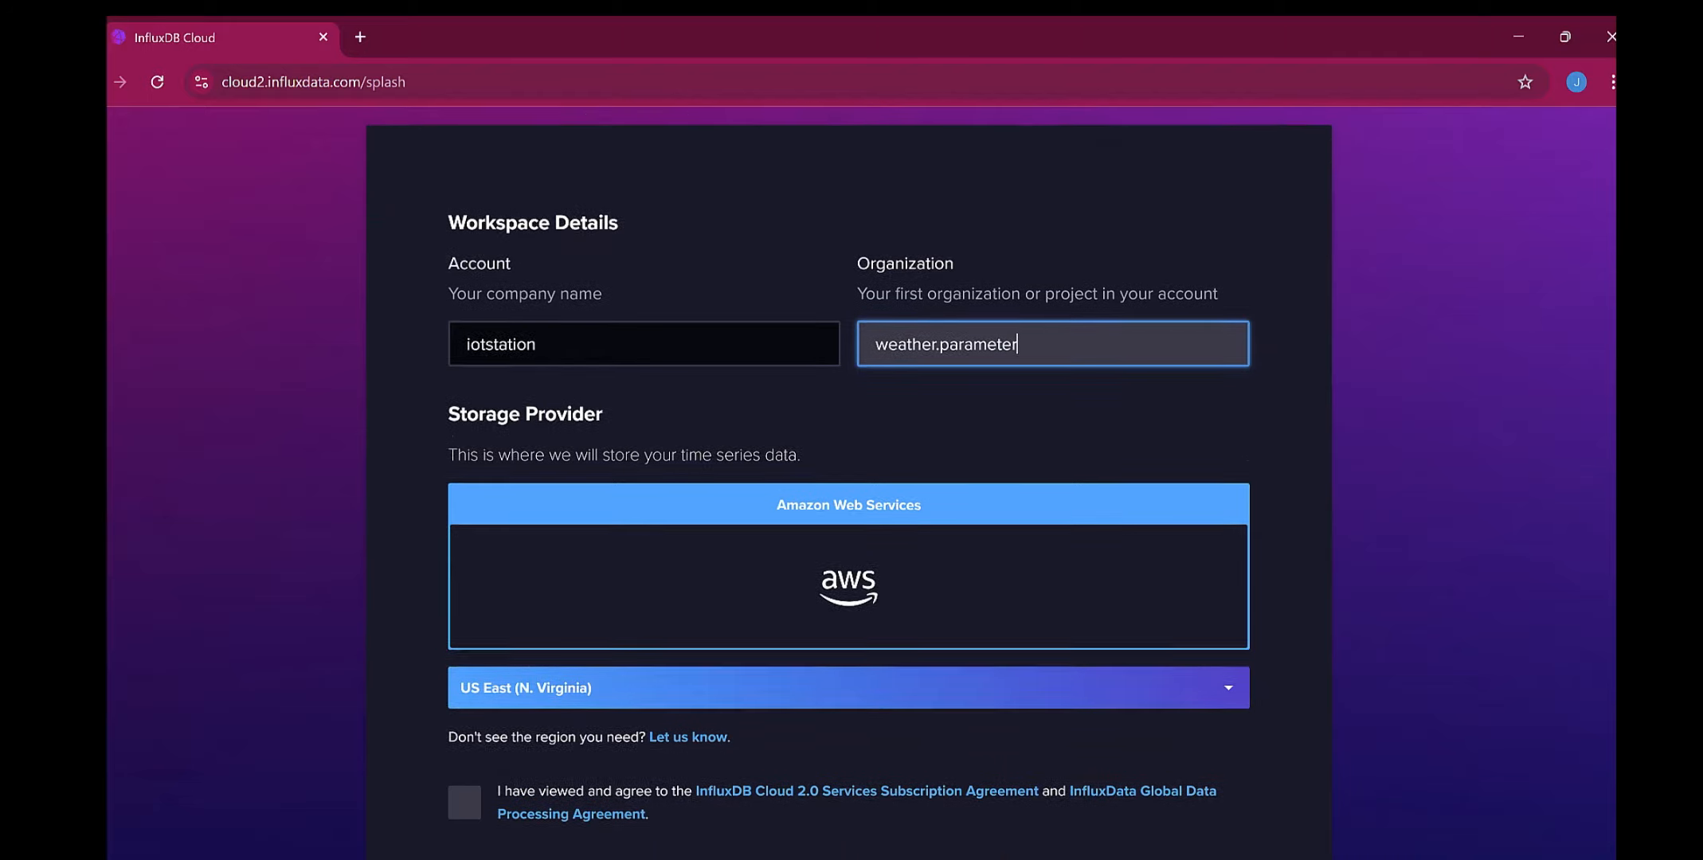
scroll(961, 849, "down", 2)
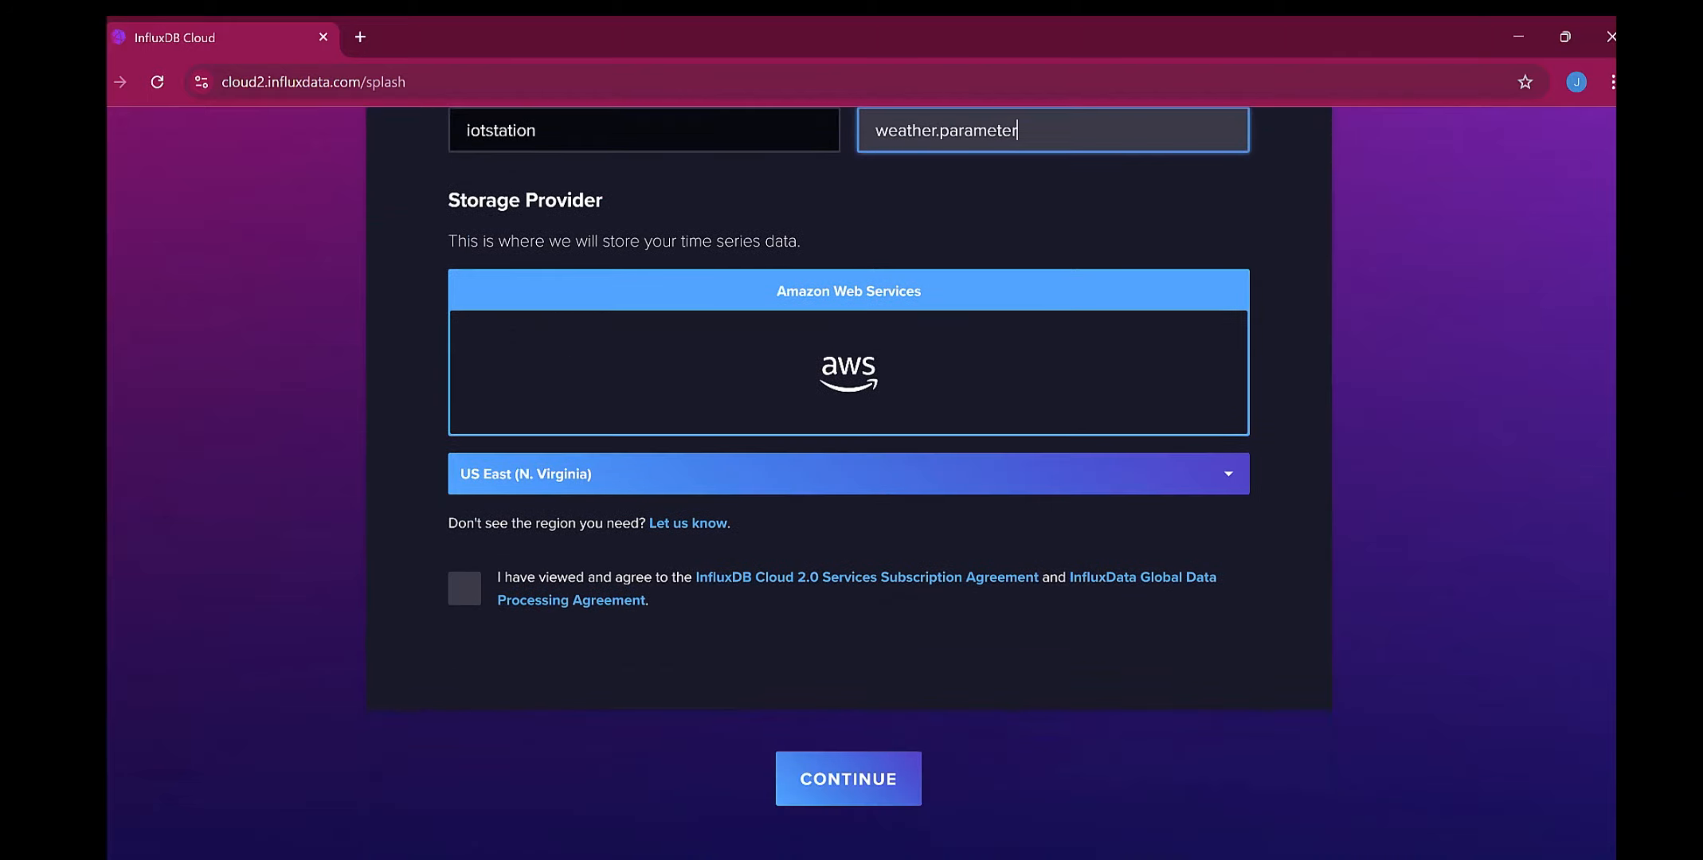
left_click(464, 593)
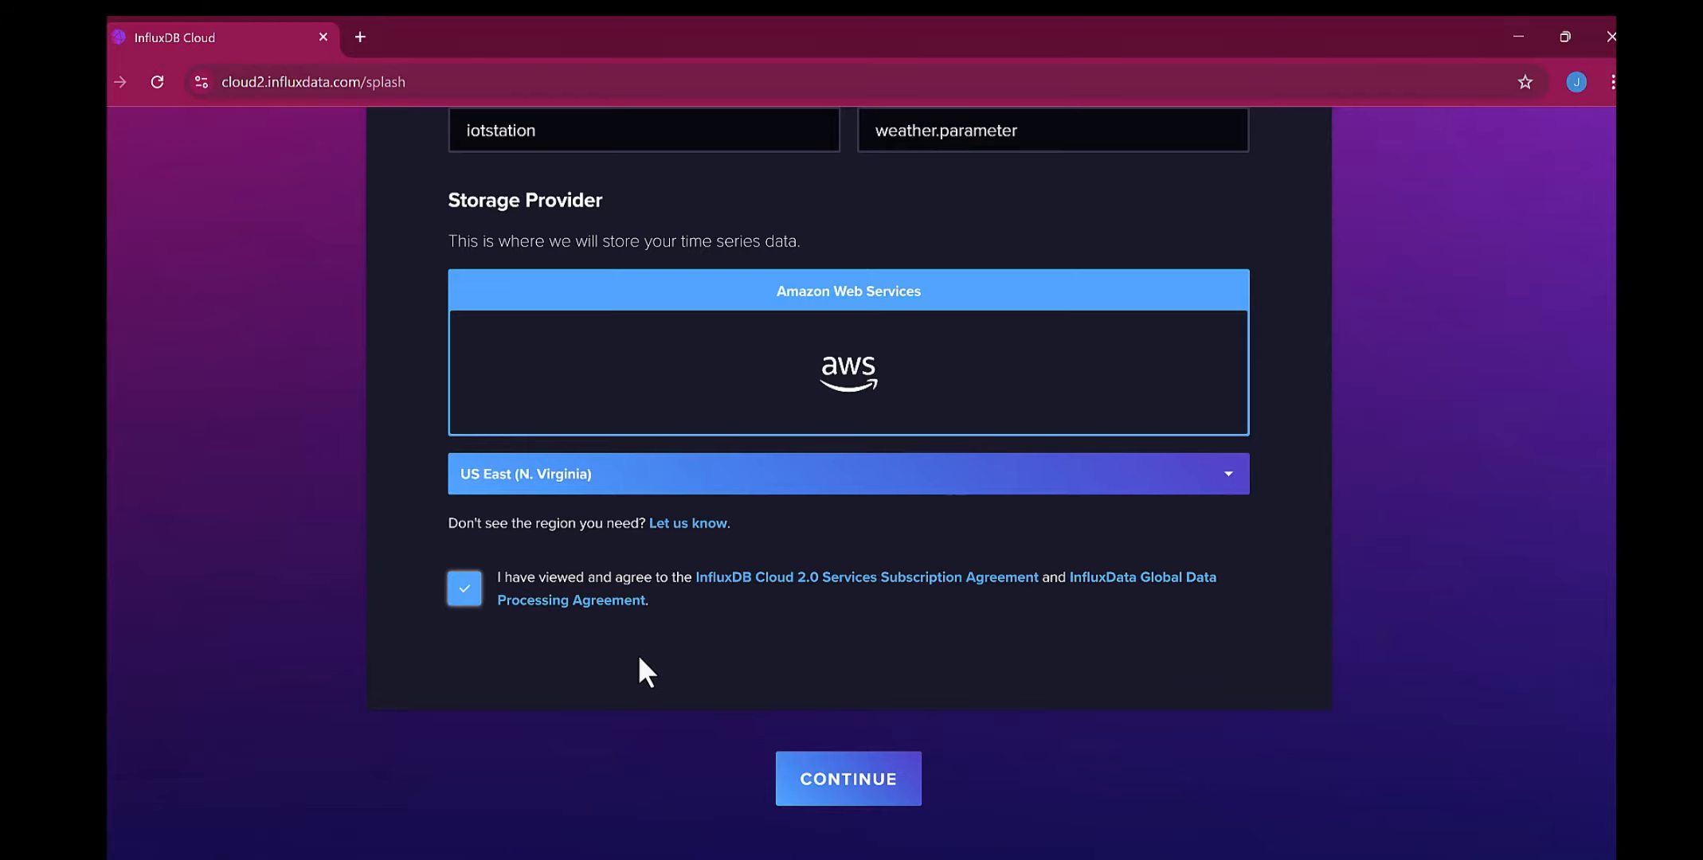
scroll(865, 687, "up", 1)
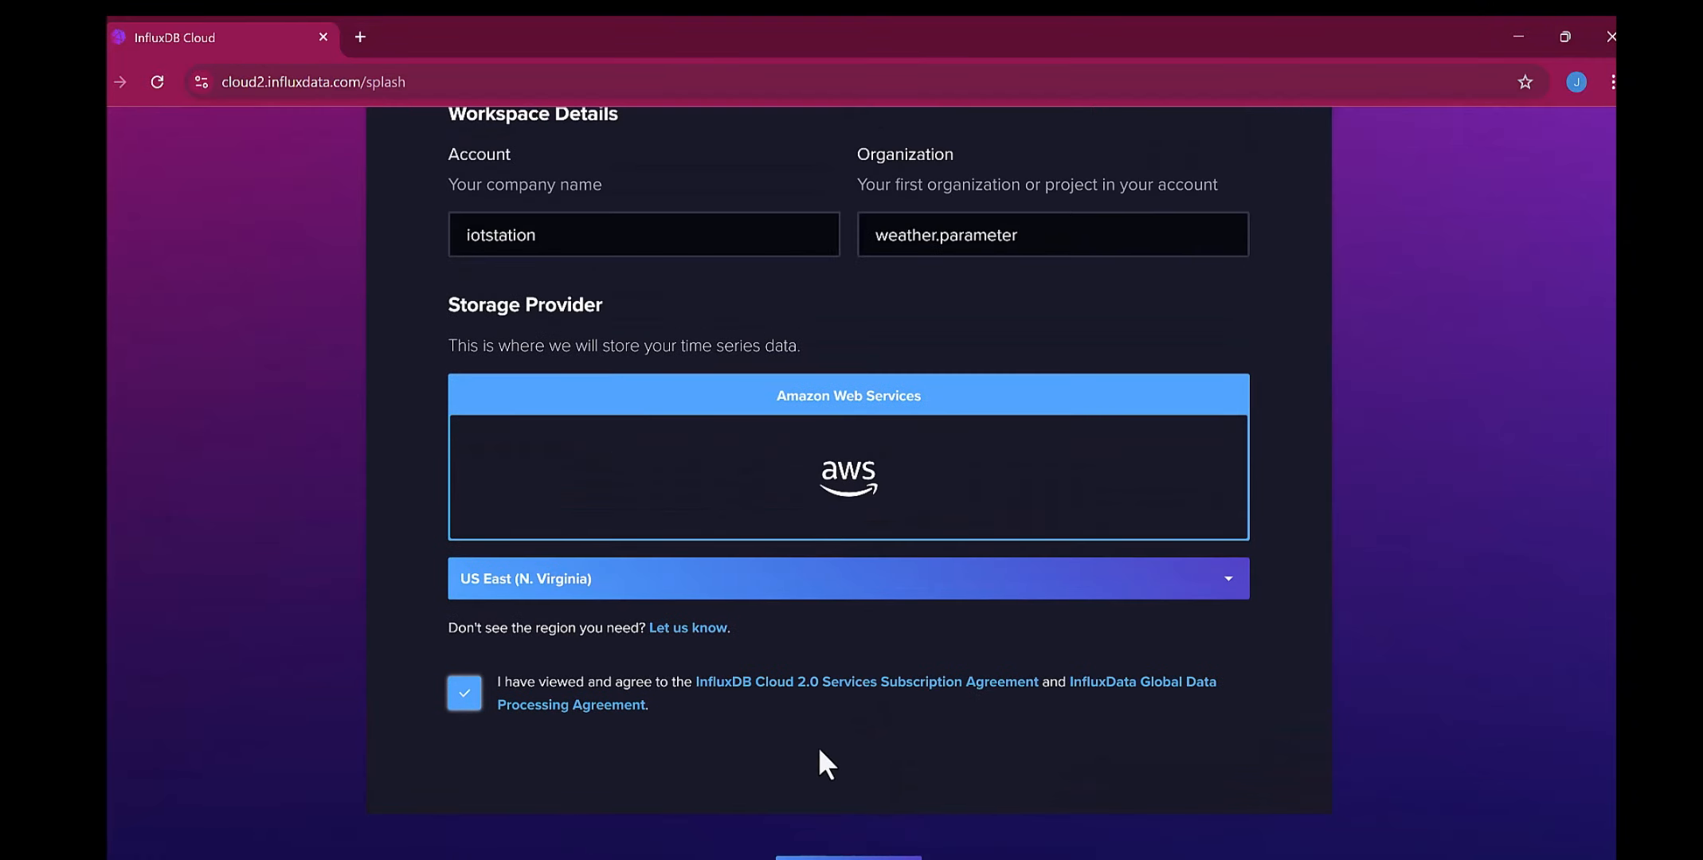
scroll(818, 757, "down", 2)
left_click(846, 715)
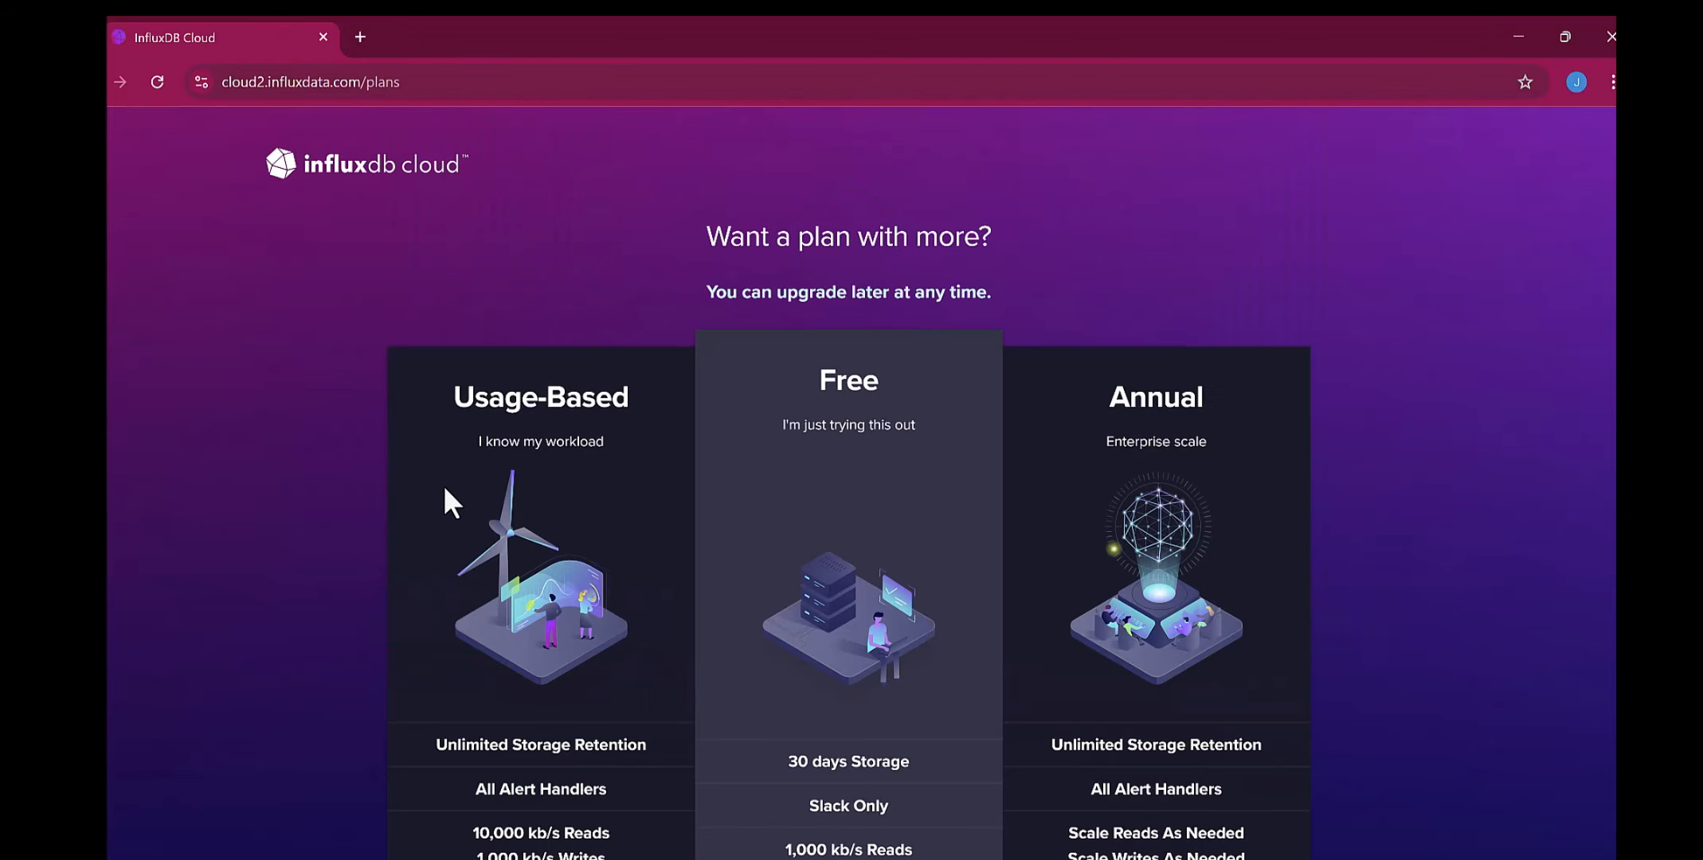
Review the storage and credit card terms of the Free plan, and keep that plan
scroll(880, 555, "down", 2)
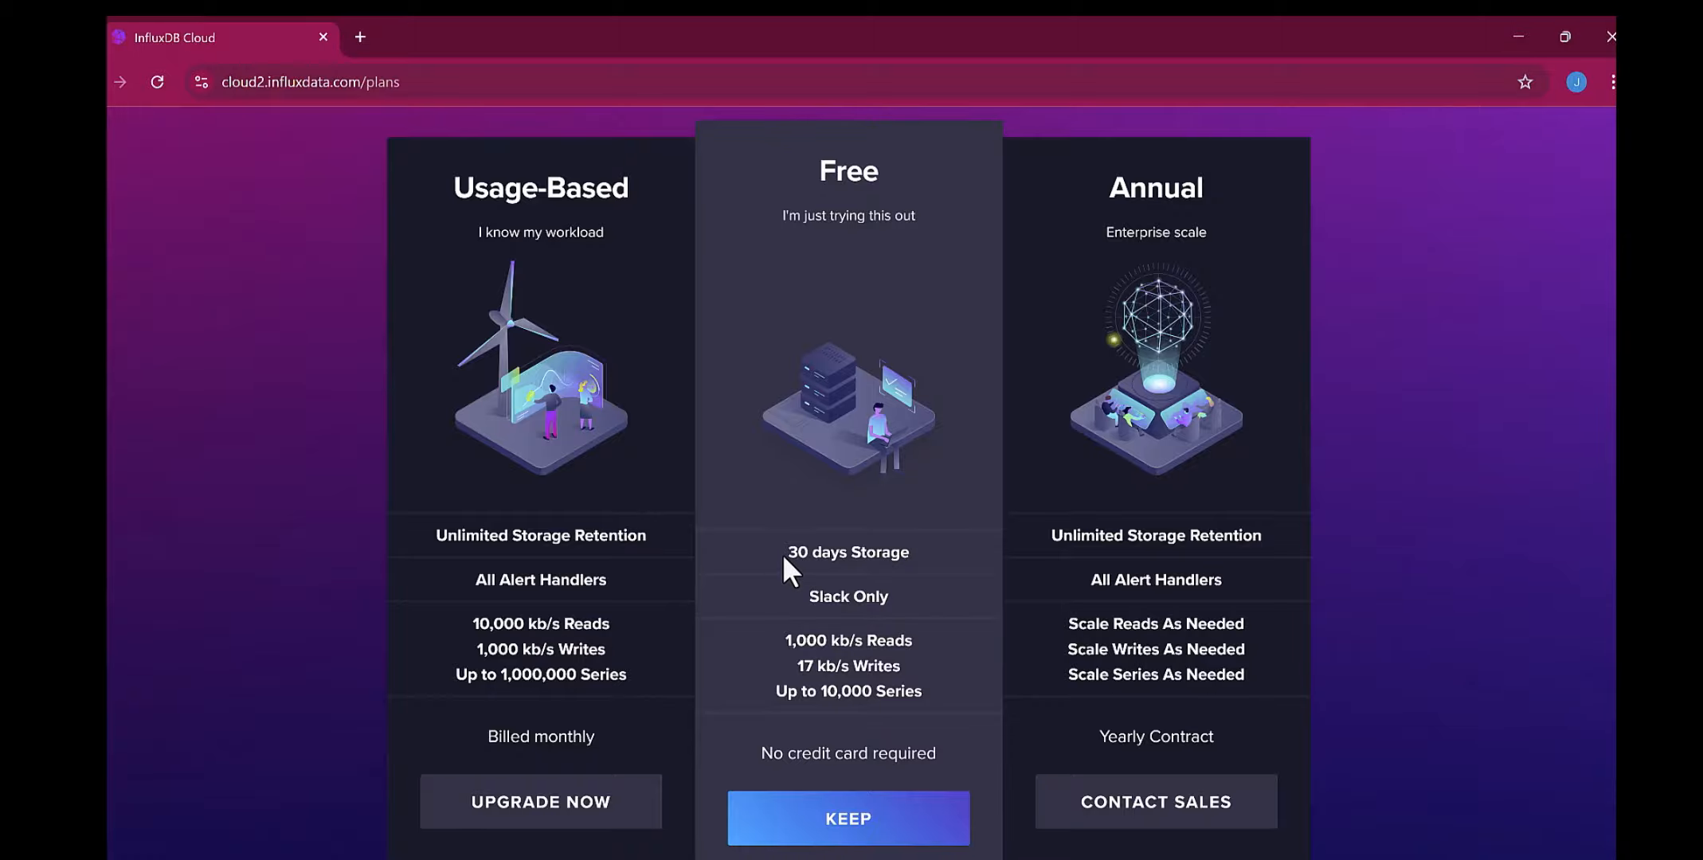
left_click_drag(784, 555, 889, 555)
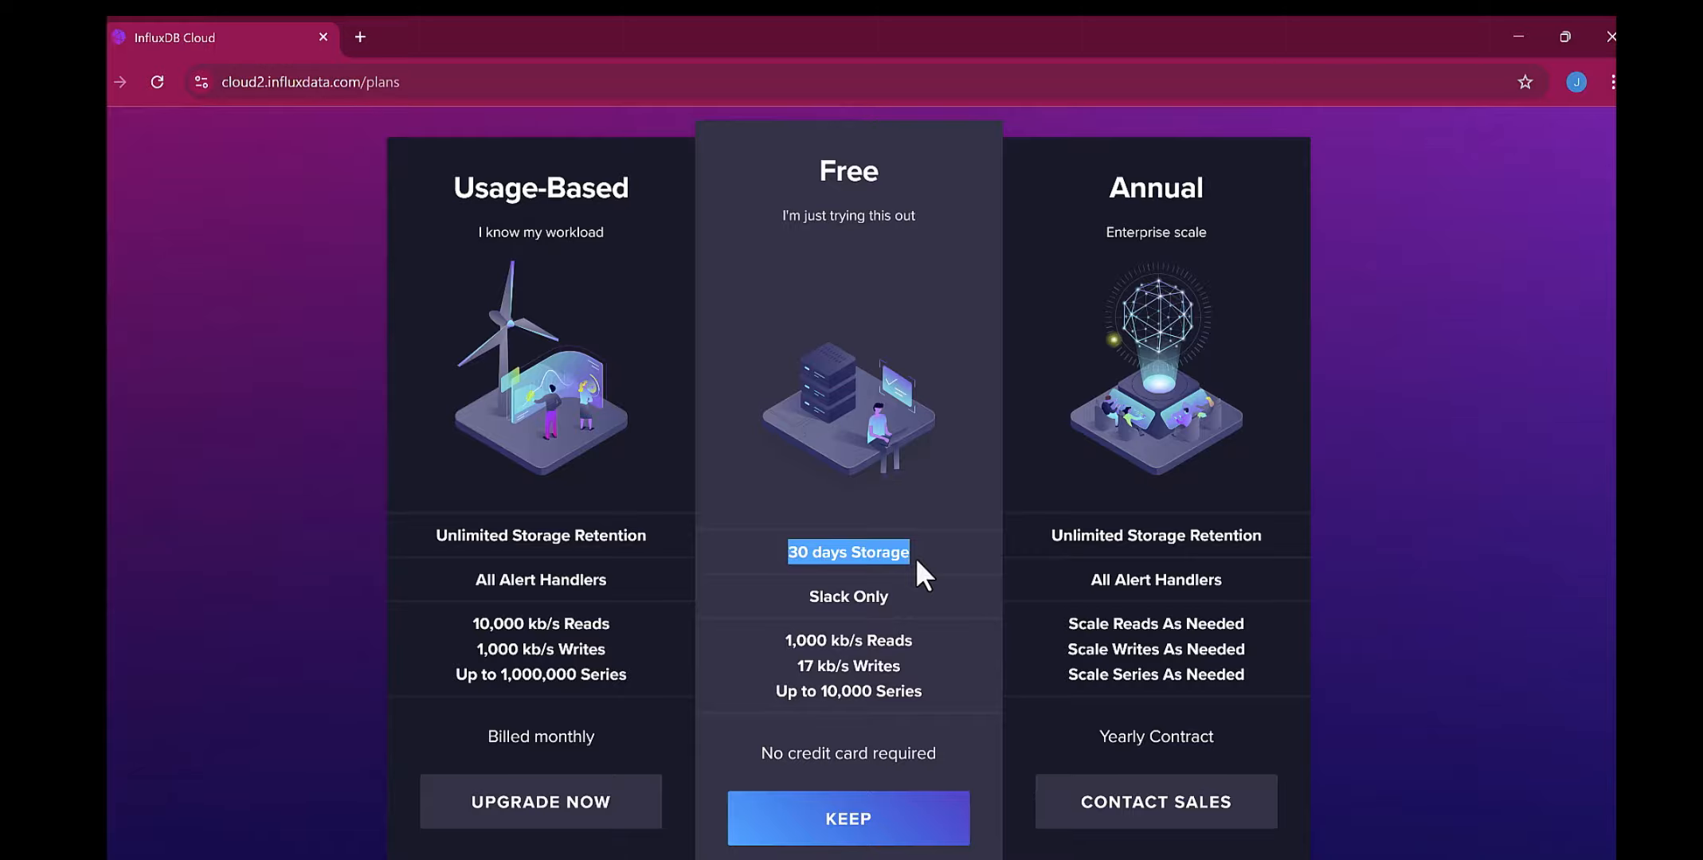
scroll(906, 577, "down", 1)
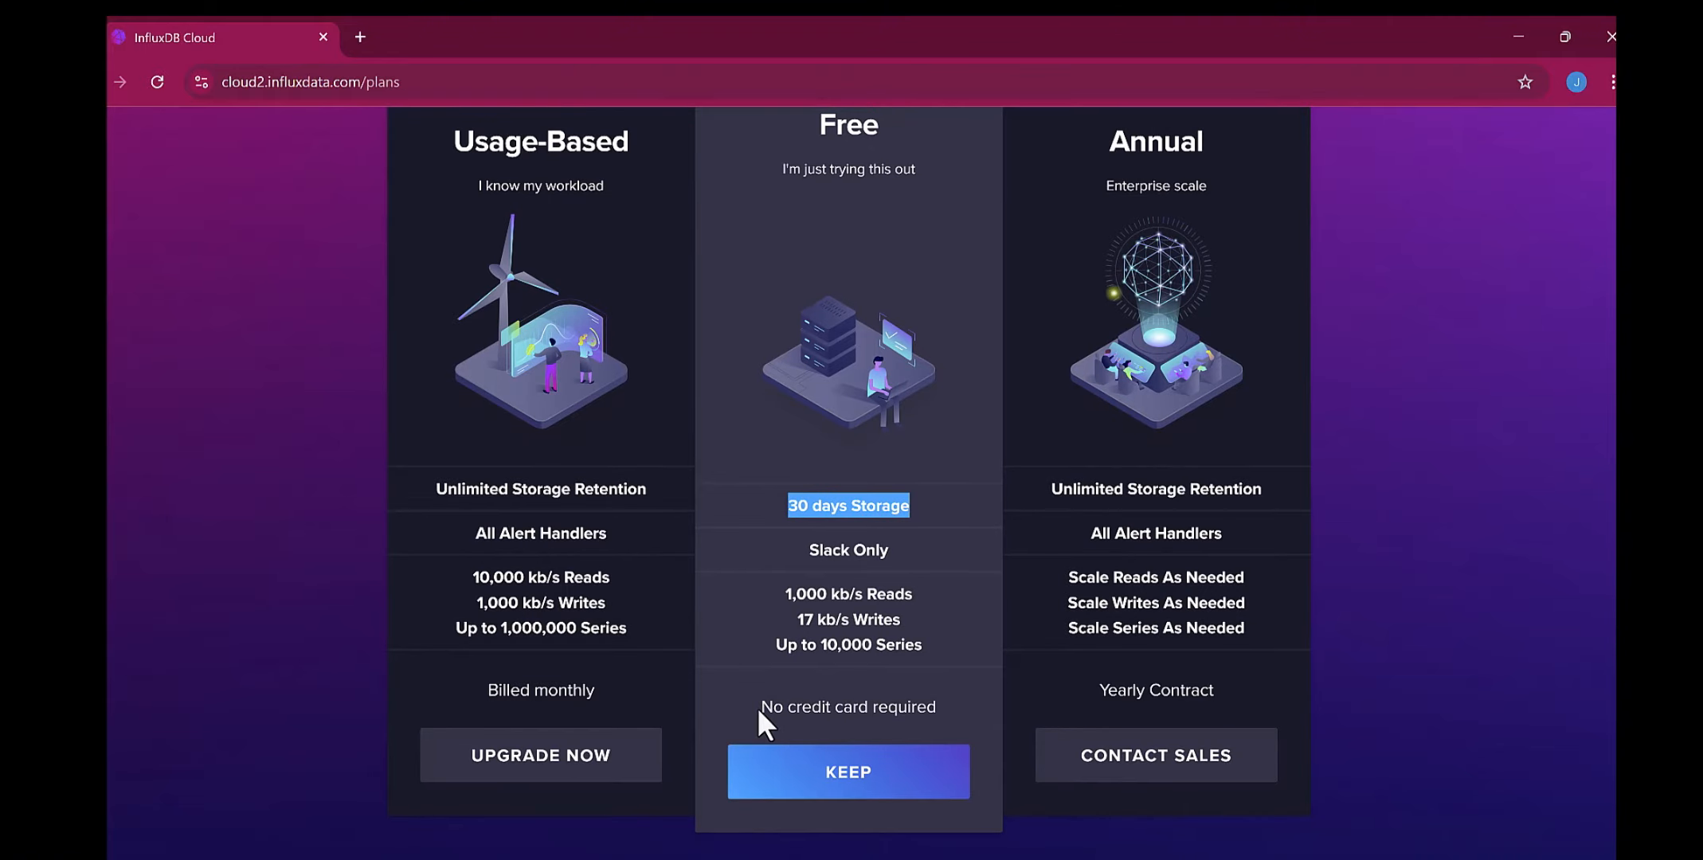
left_click_drag(758, 713, 958, 715)
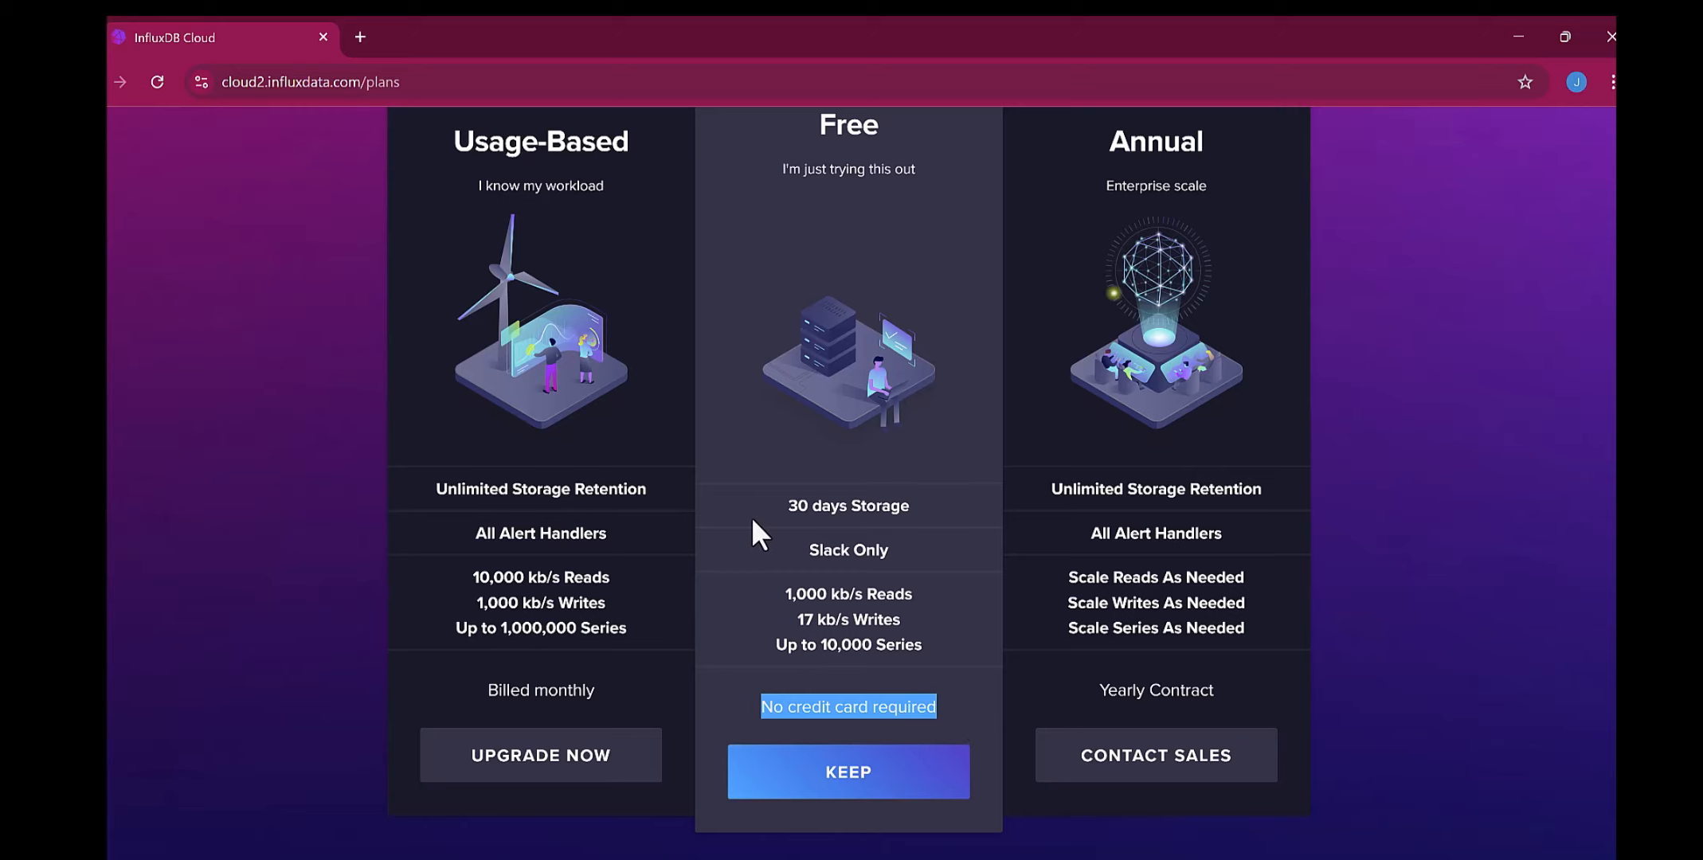
left_click(821, 800)
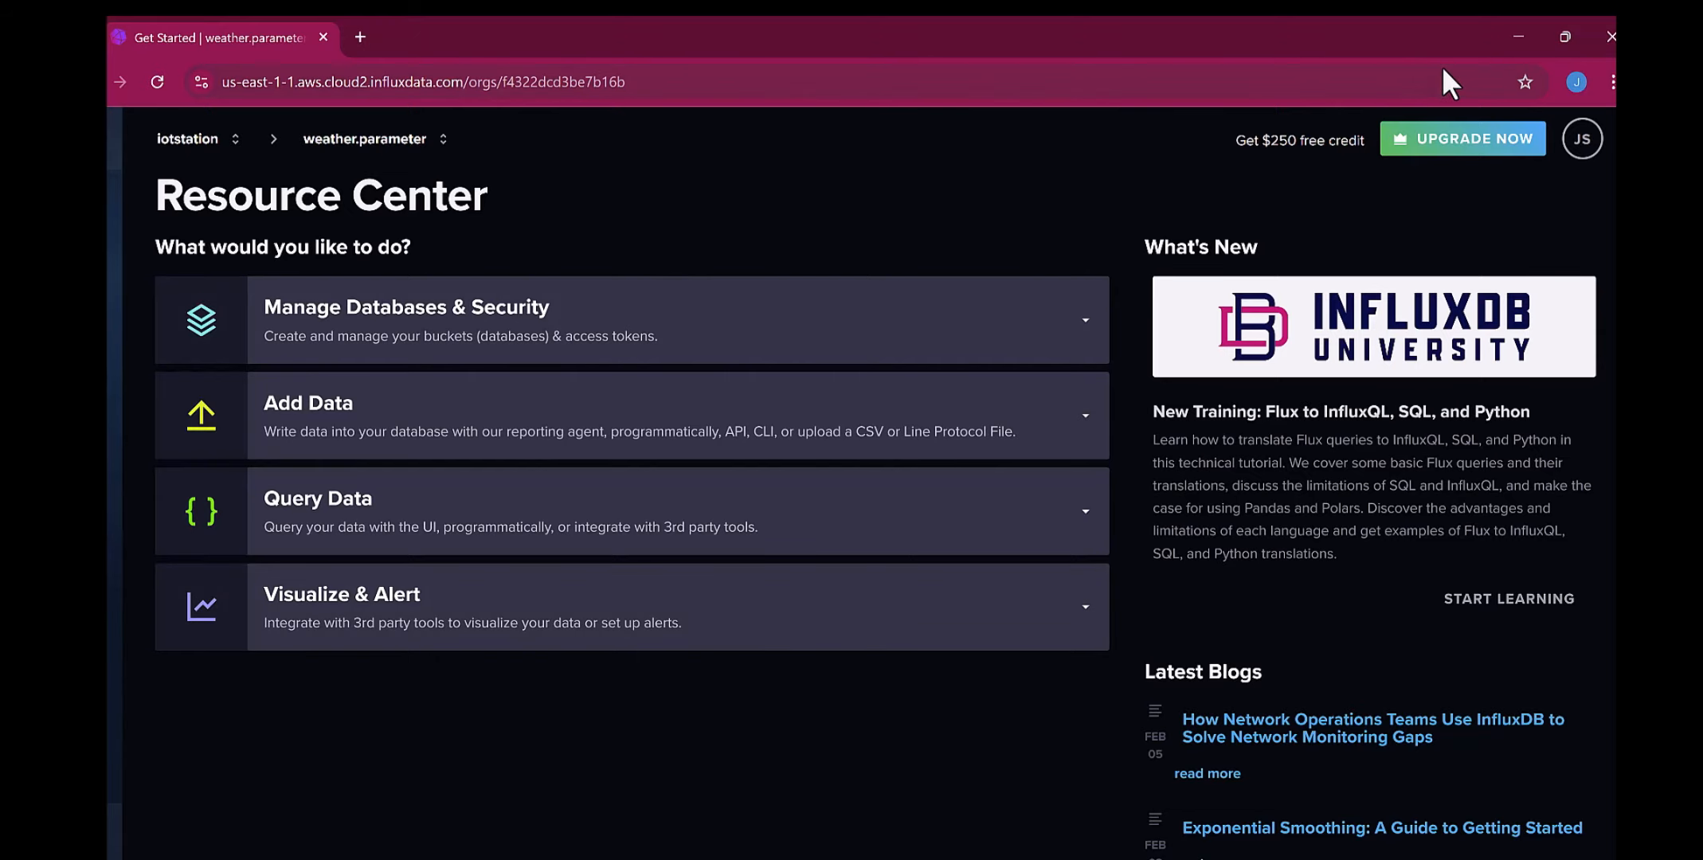
mouse_move(1566, 39)
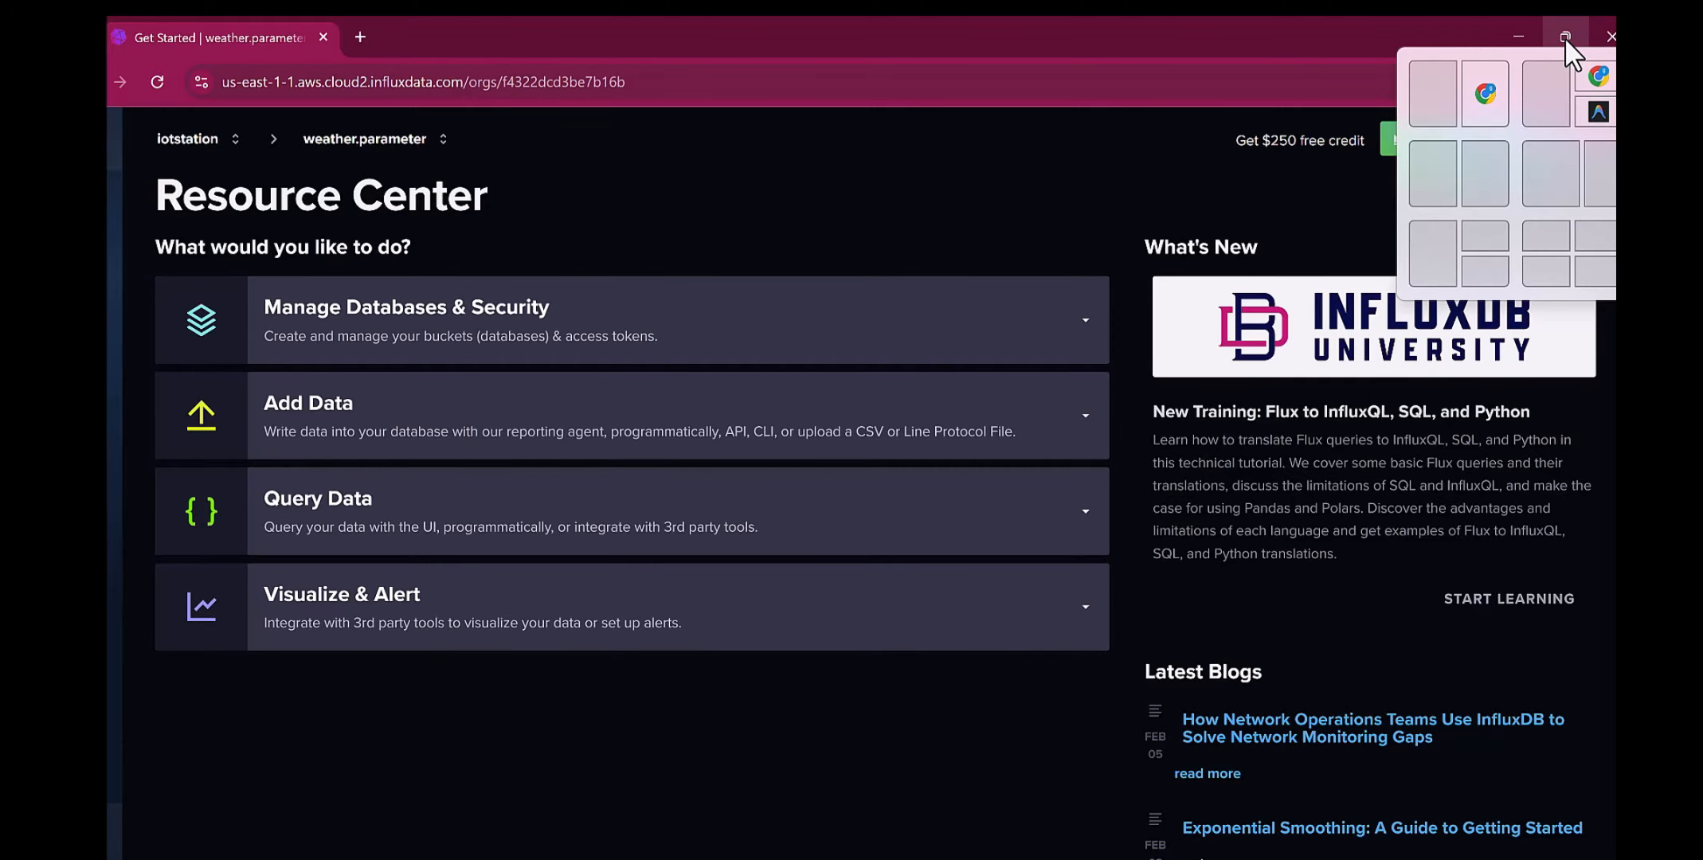
left_click(1564, 37)
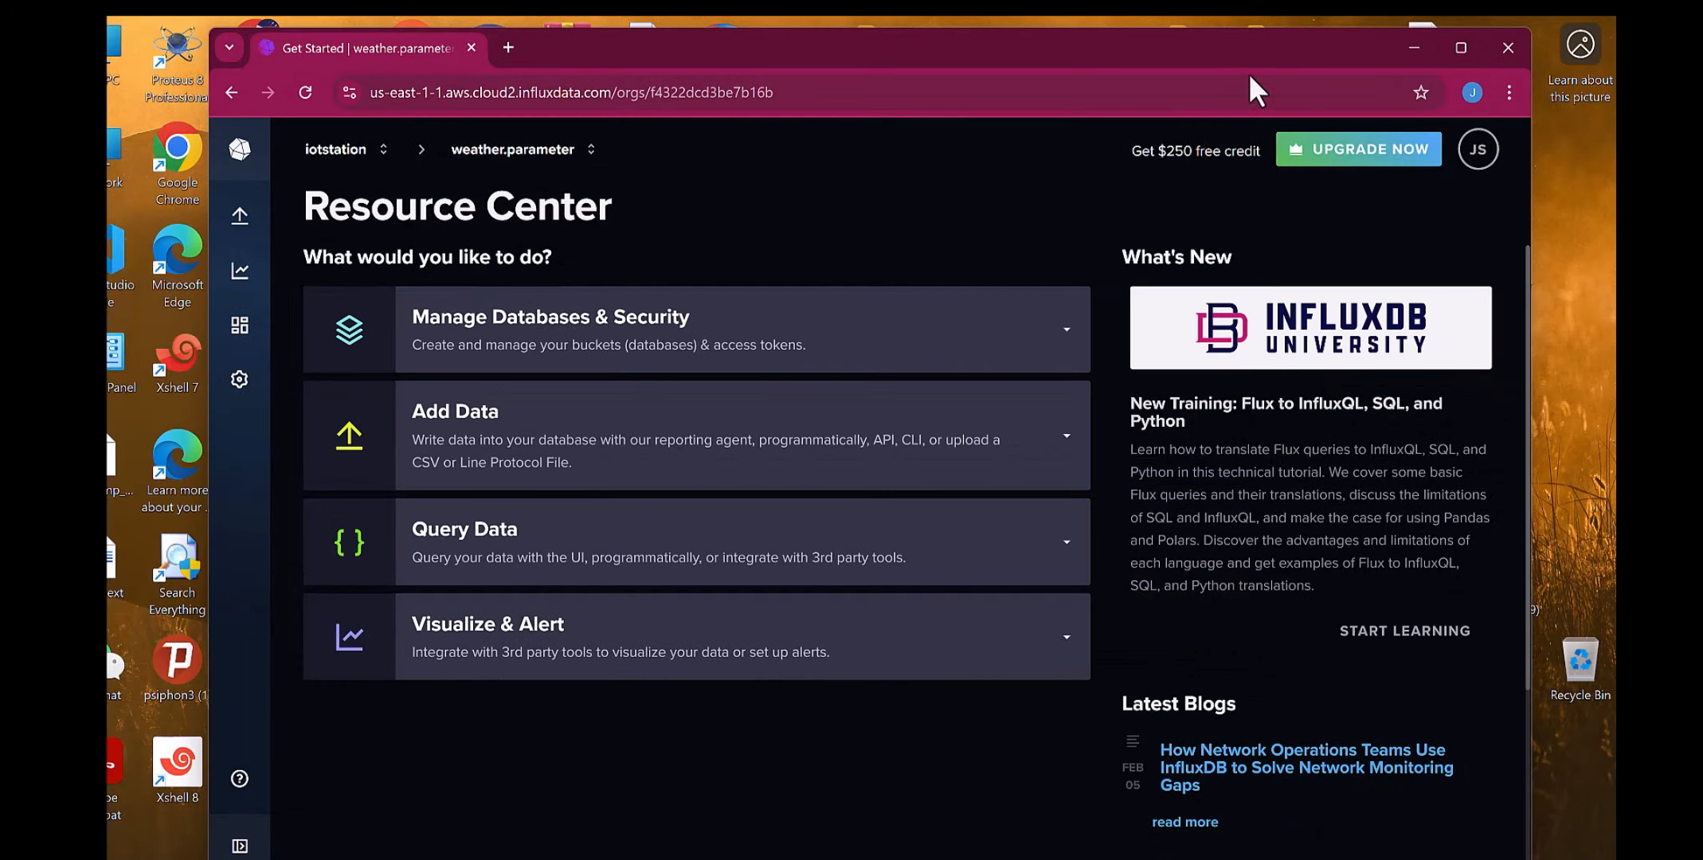
left_click_drag(951, 56, 885, 53)
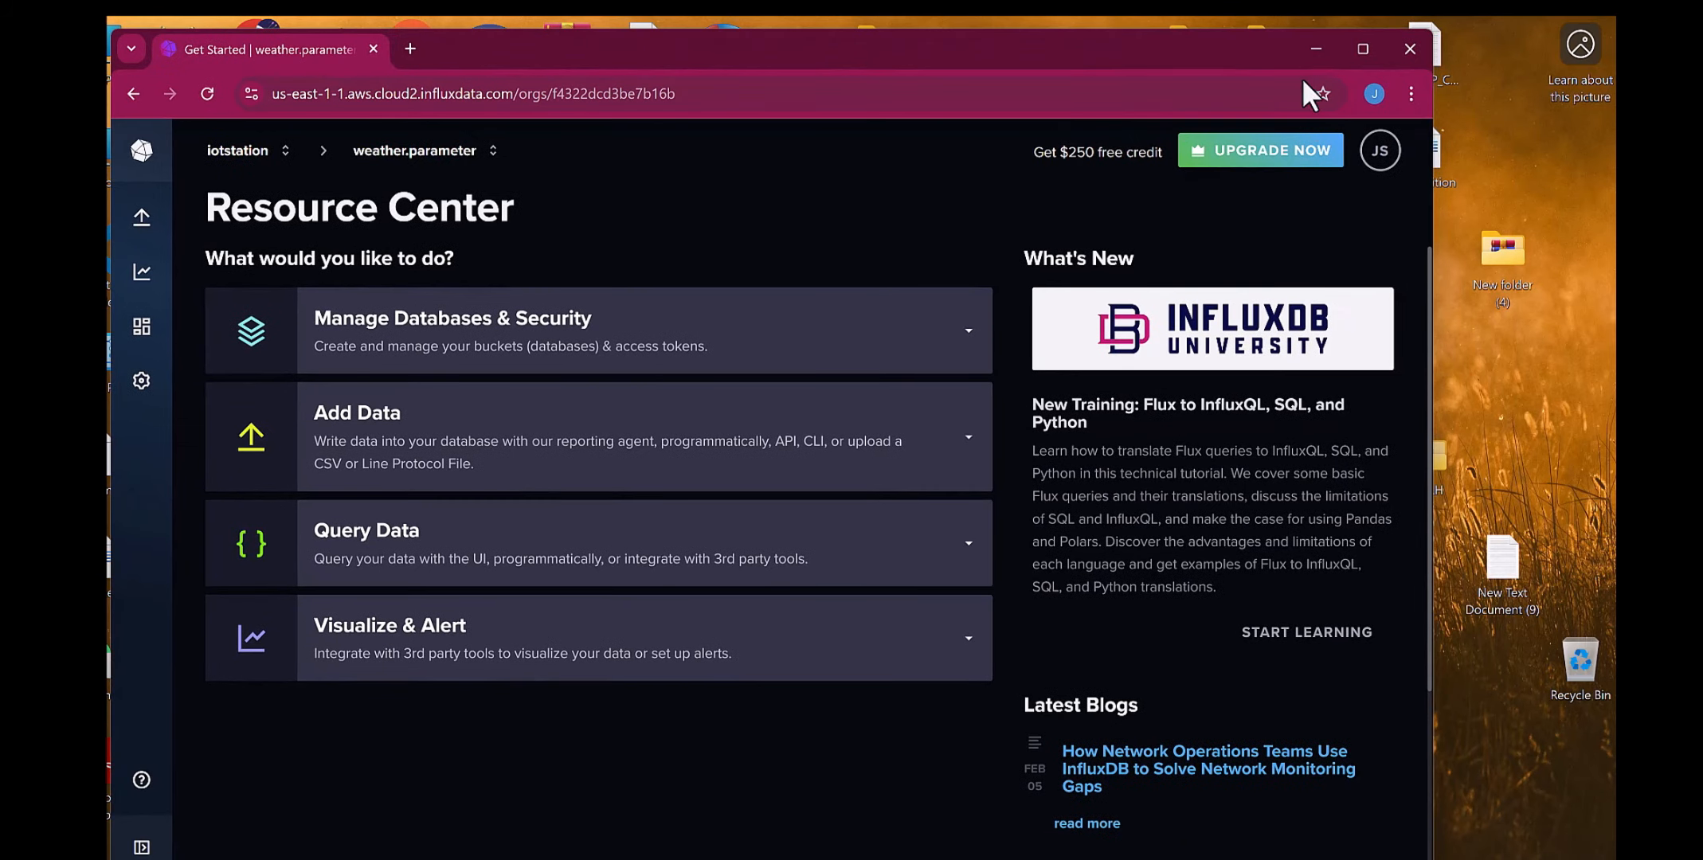
left_click_drag(1263, 58, 1219, 64)
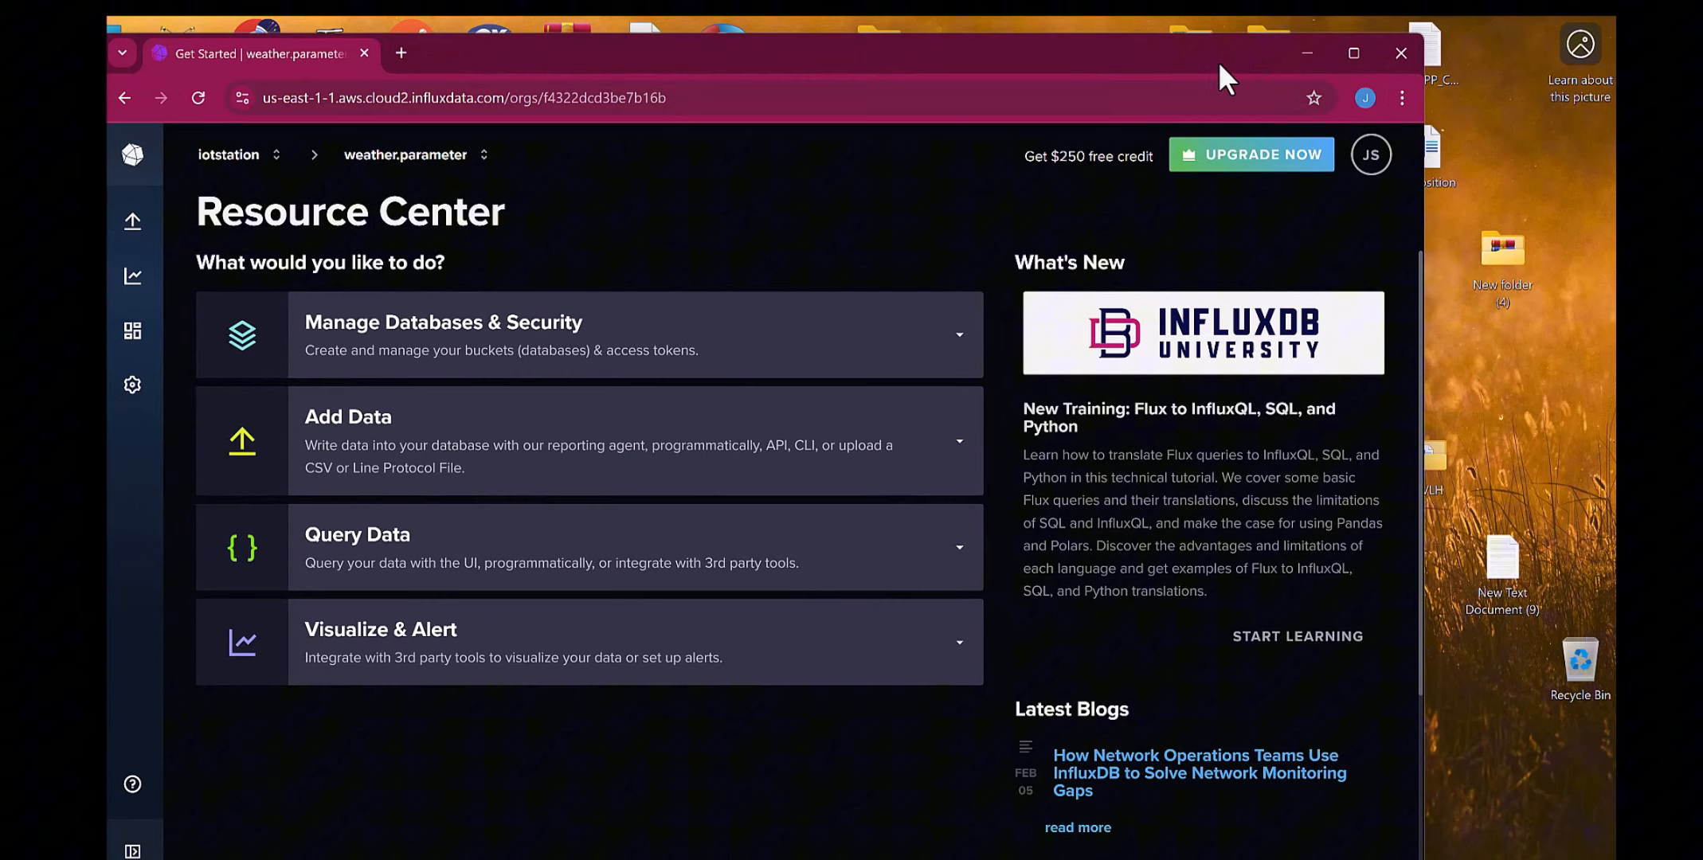
left_click(1354, 54)
left_click_drag(501, 34, 552, 39)
left_click(1361, 40)
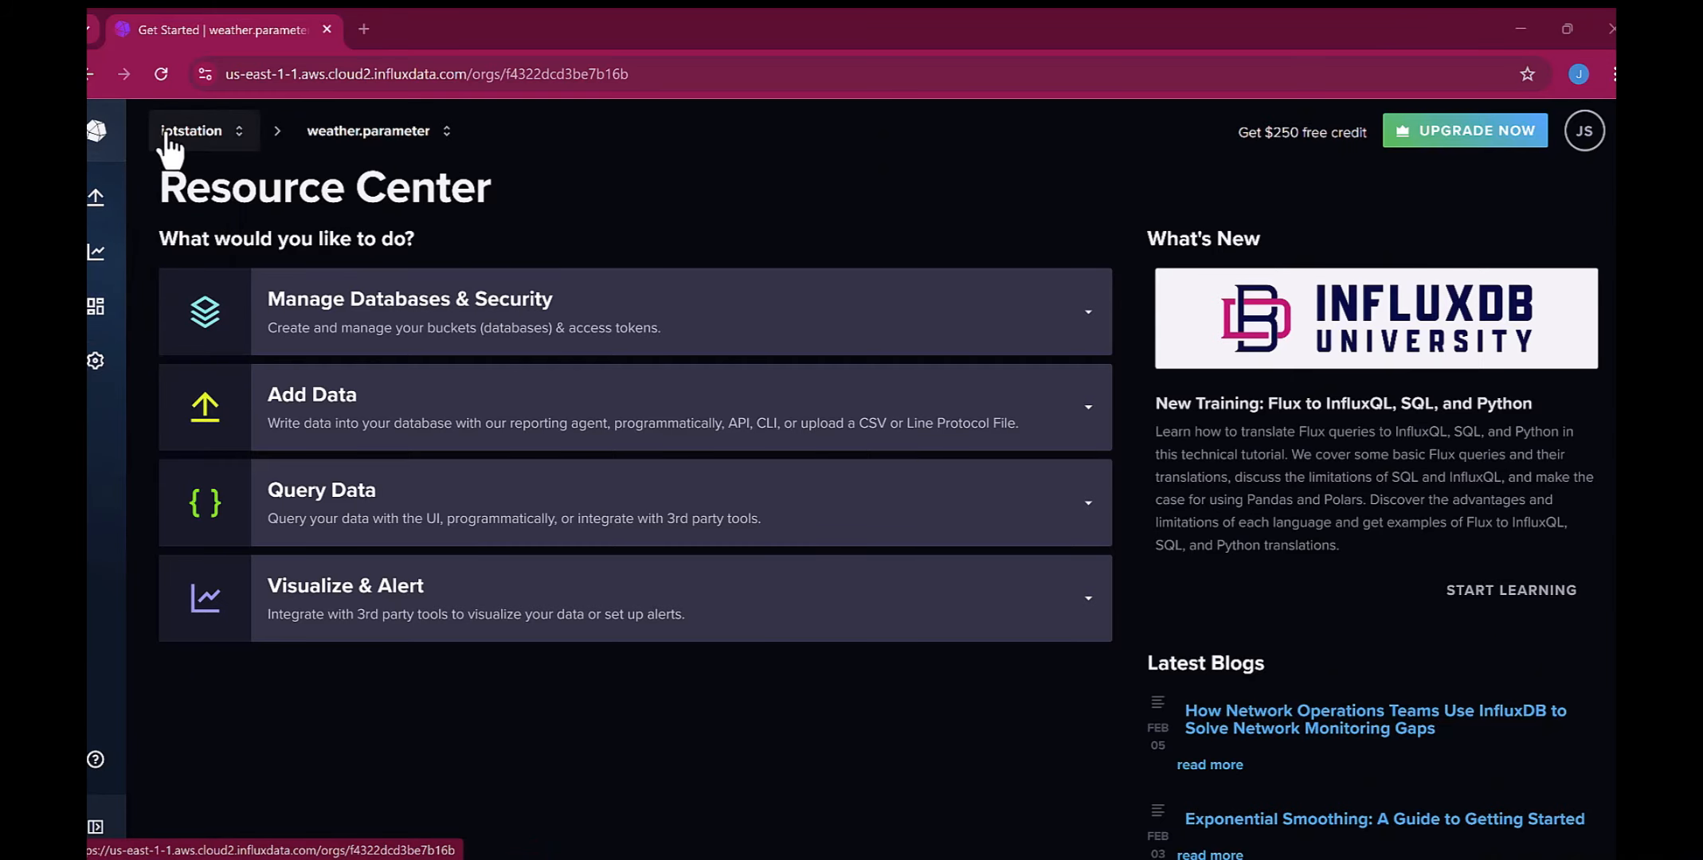
Open the Load Data sources and switch to the organization's bucket list
mouse_move(96, 205)
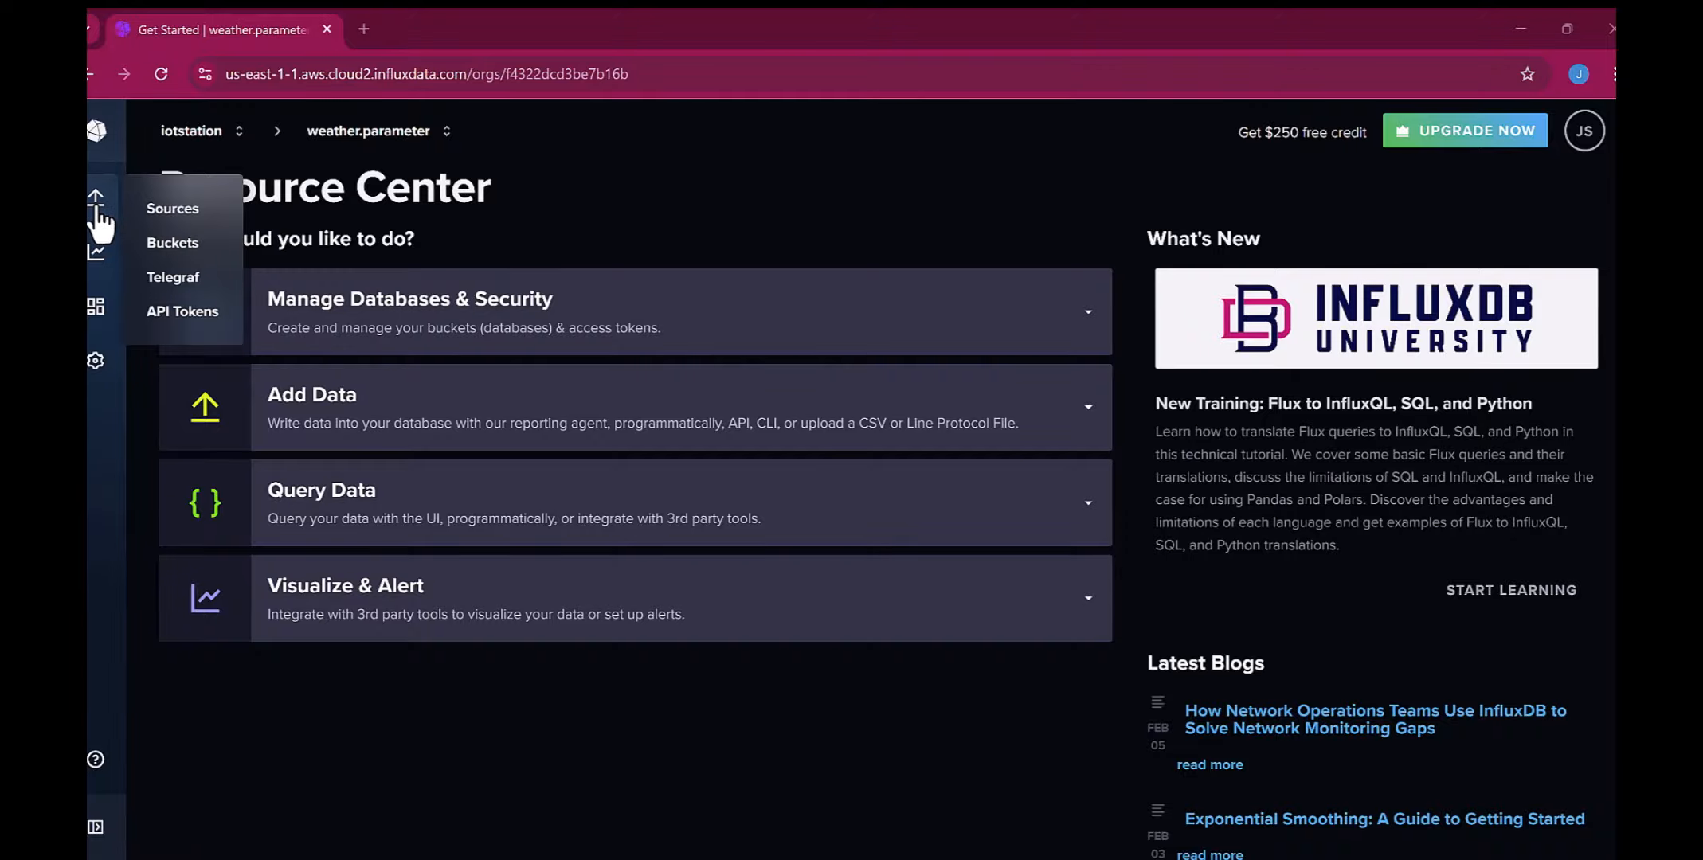
left_click(159, 211)
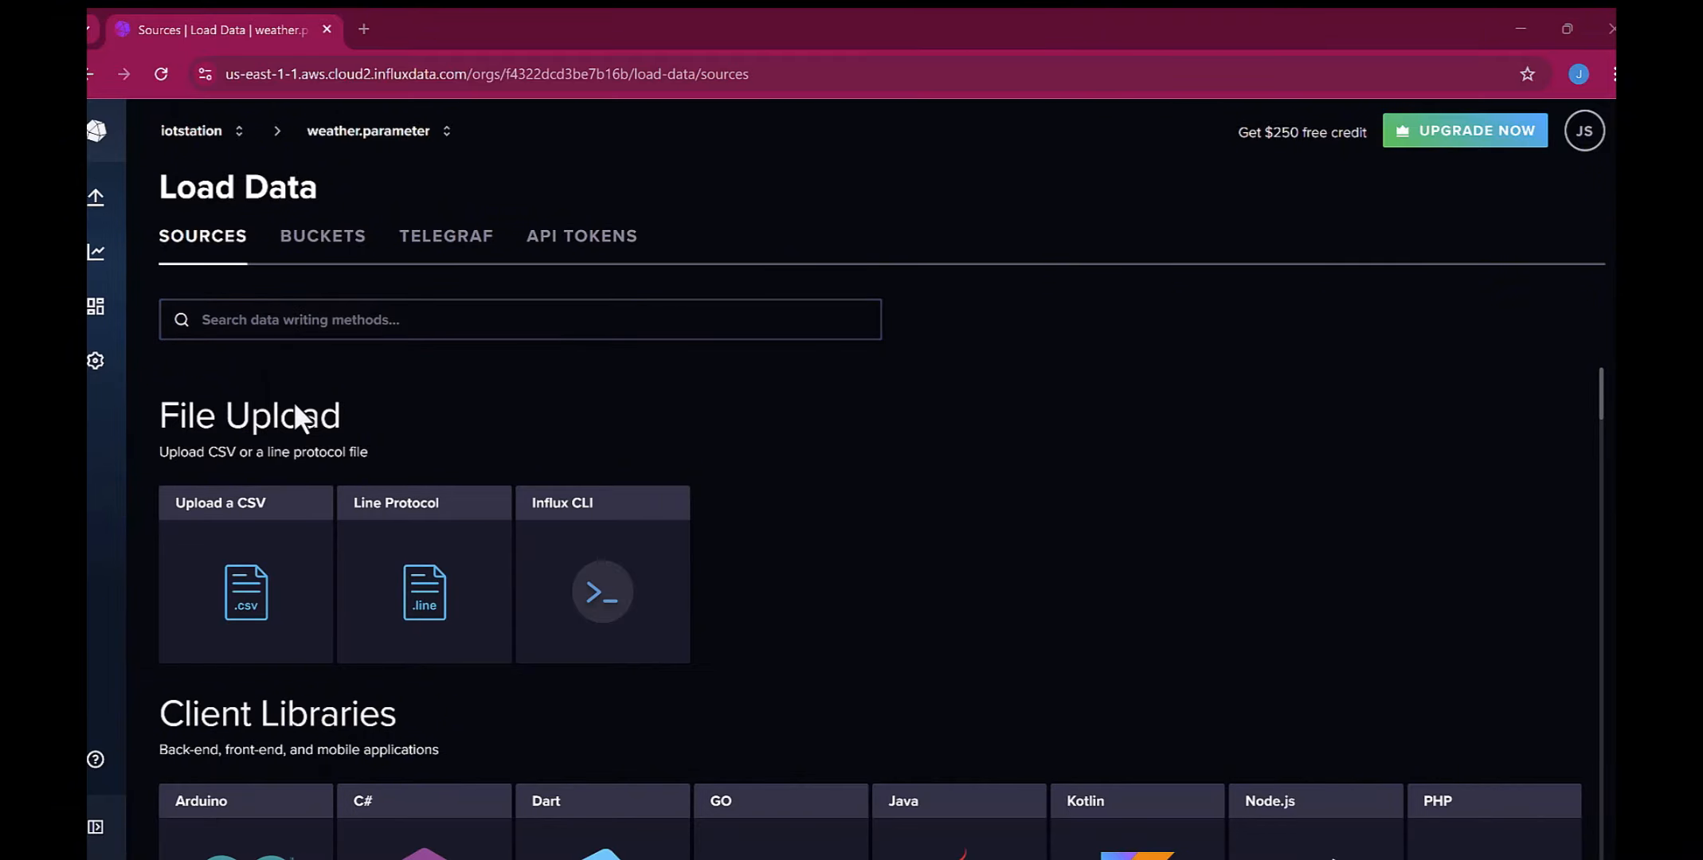
left_click(329, 249)
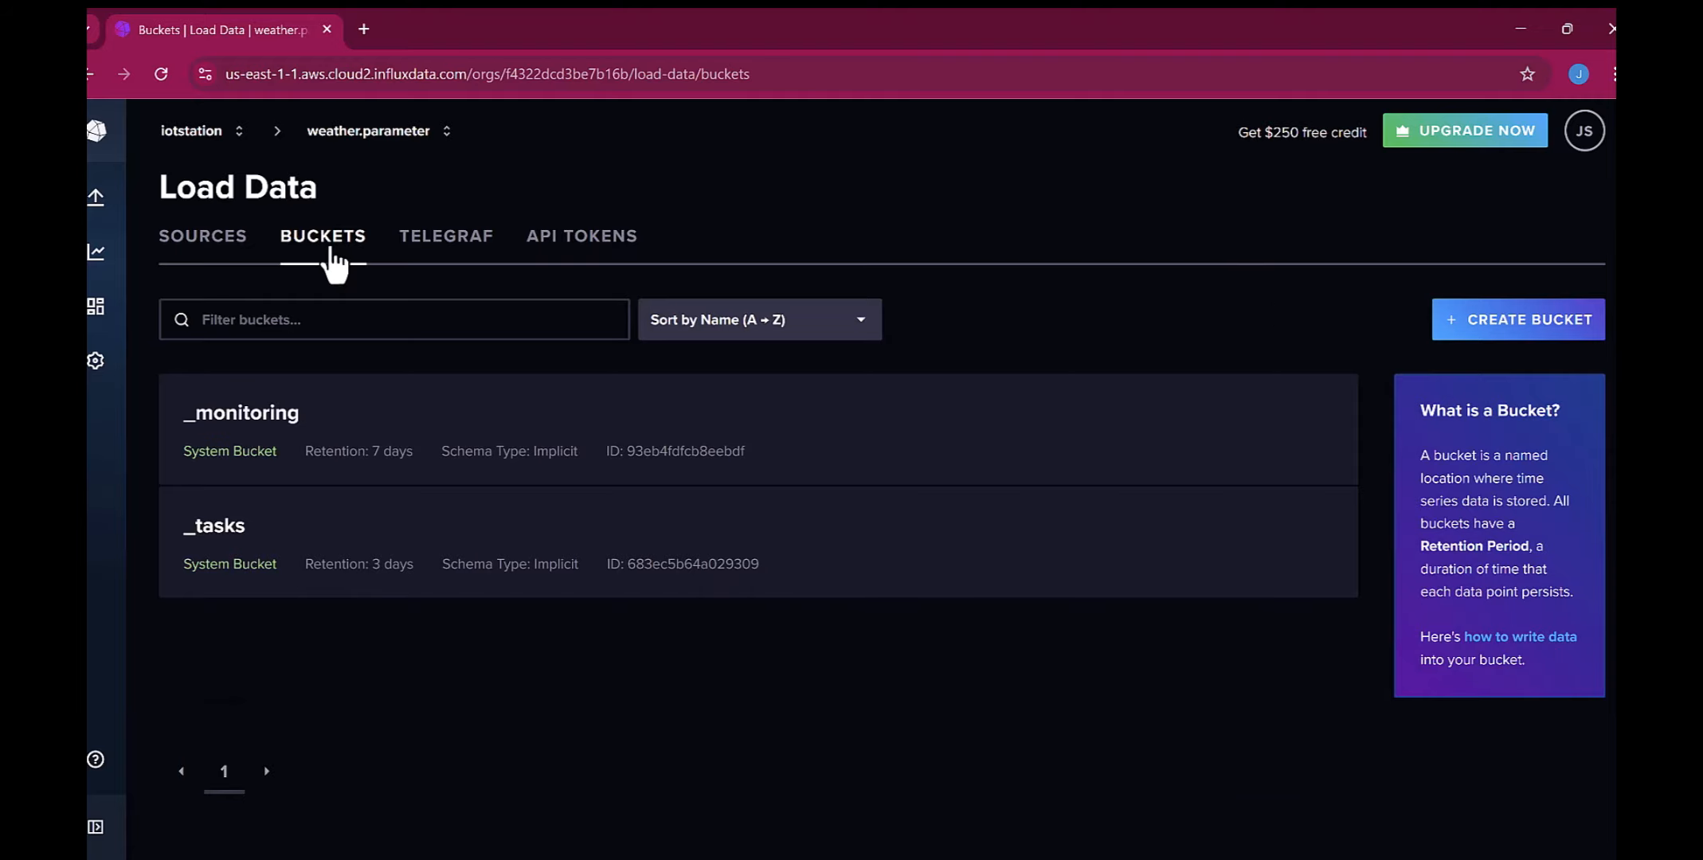
Start creating a new bucket and enter green as its name
left_click(1531, 325)
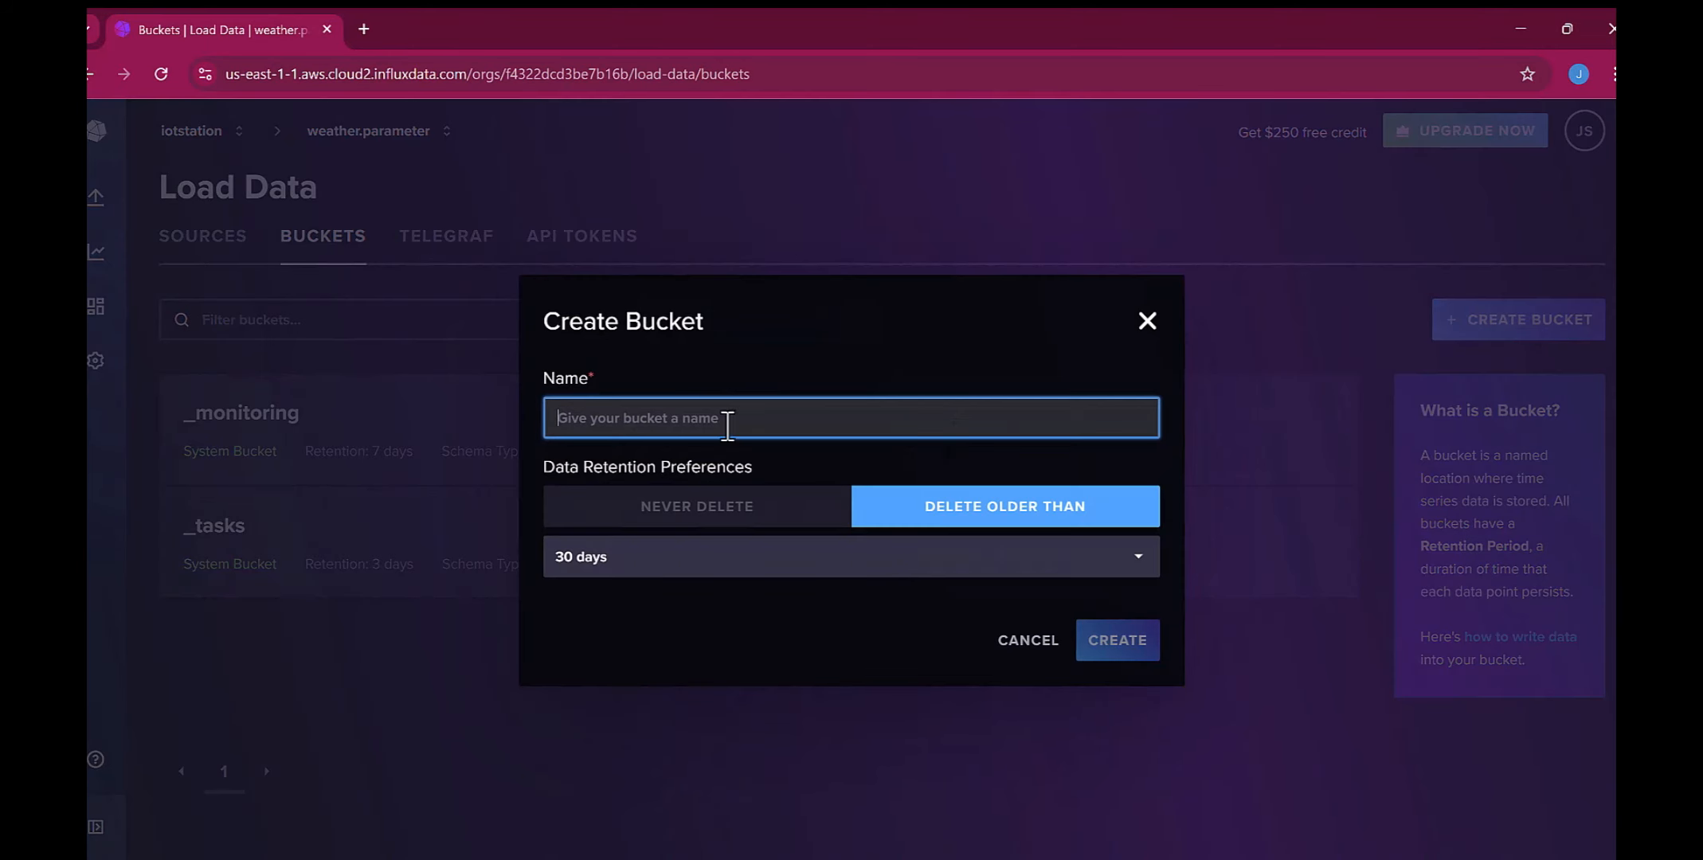
type("grea")
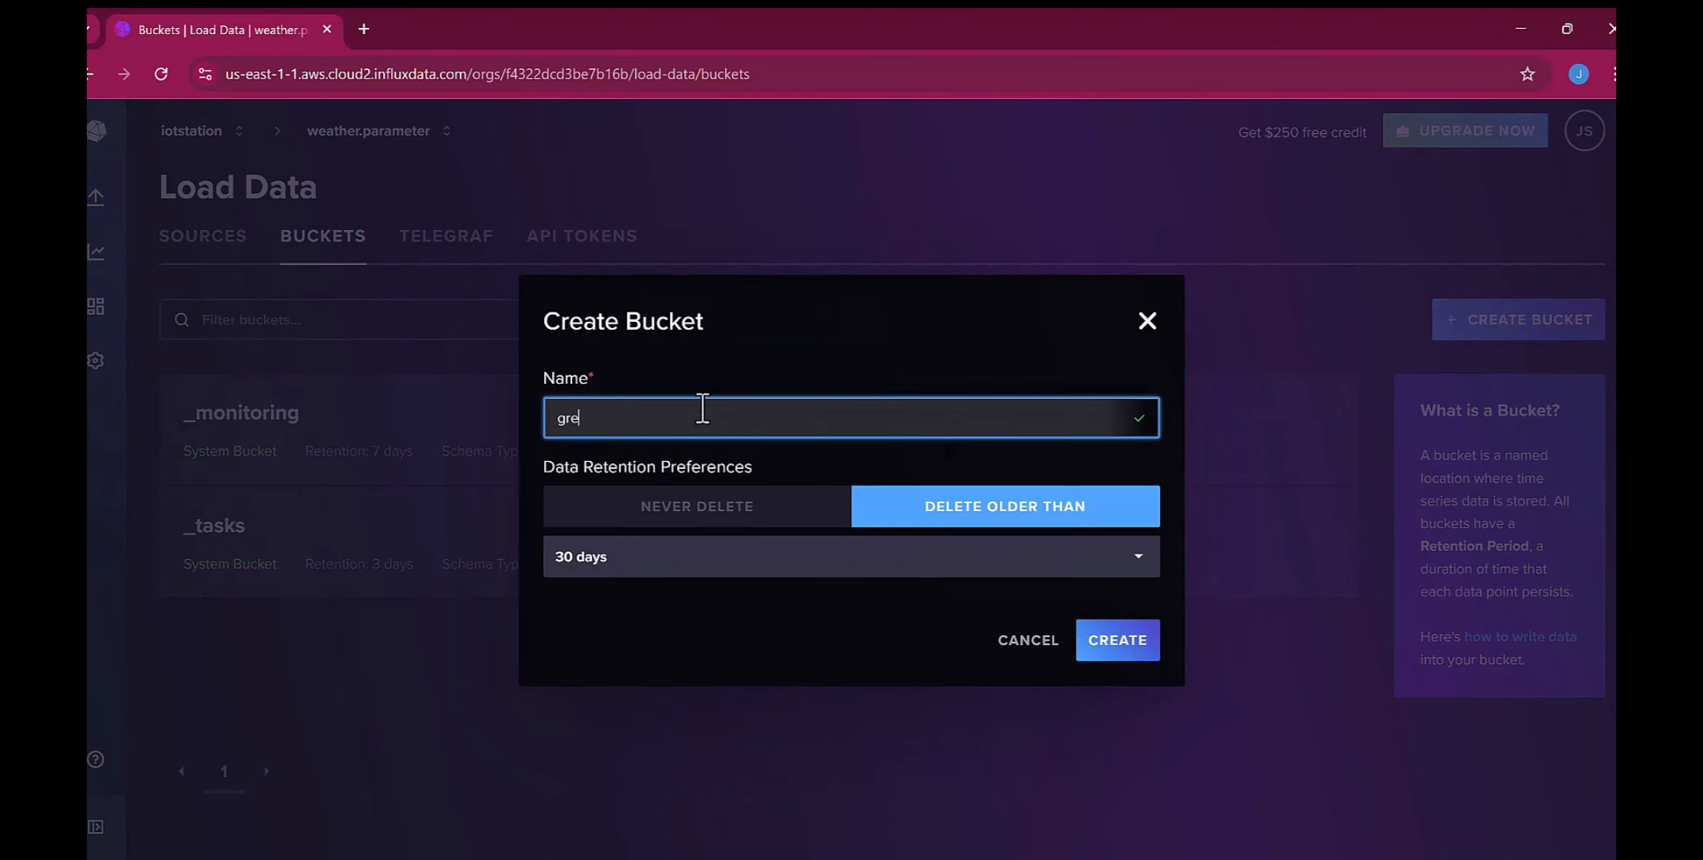
key("BackSpace")
key("BackSpace")
key("BackSpace")
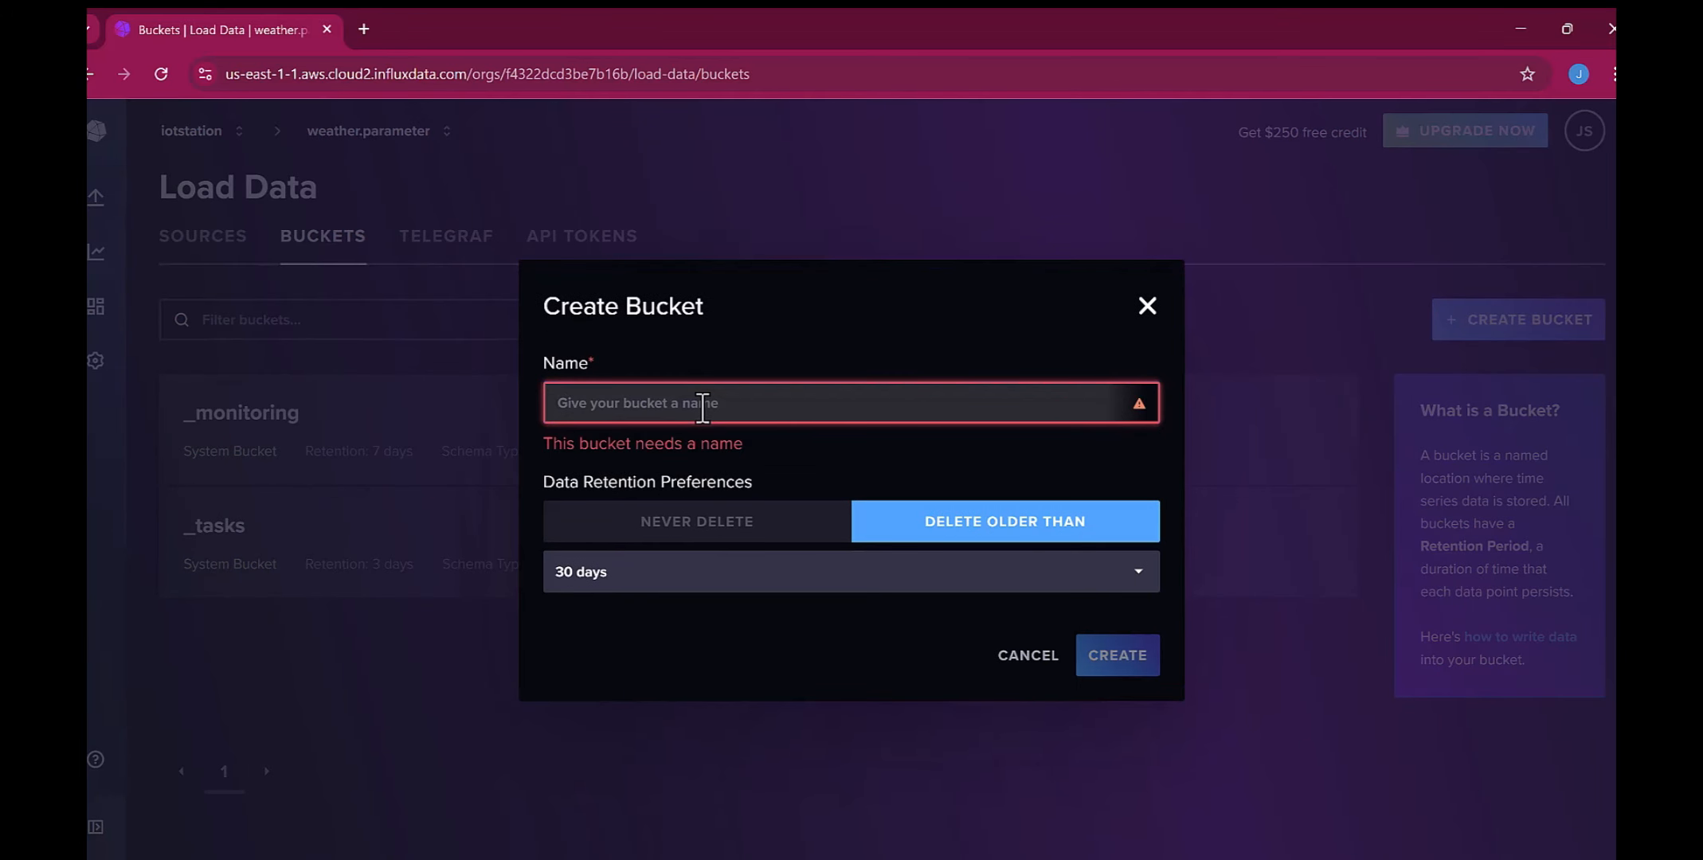
type("green")
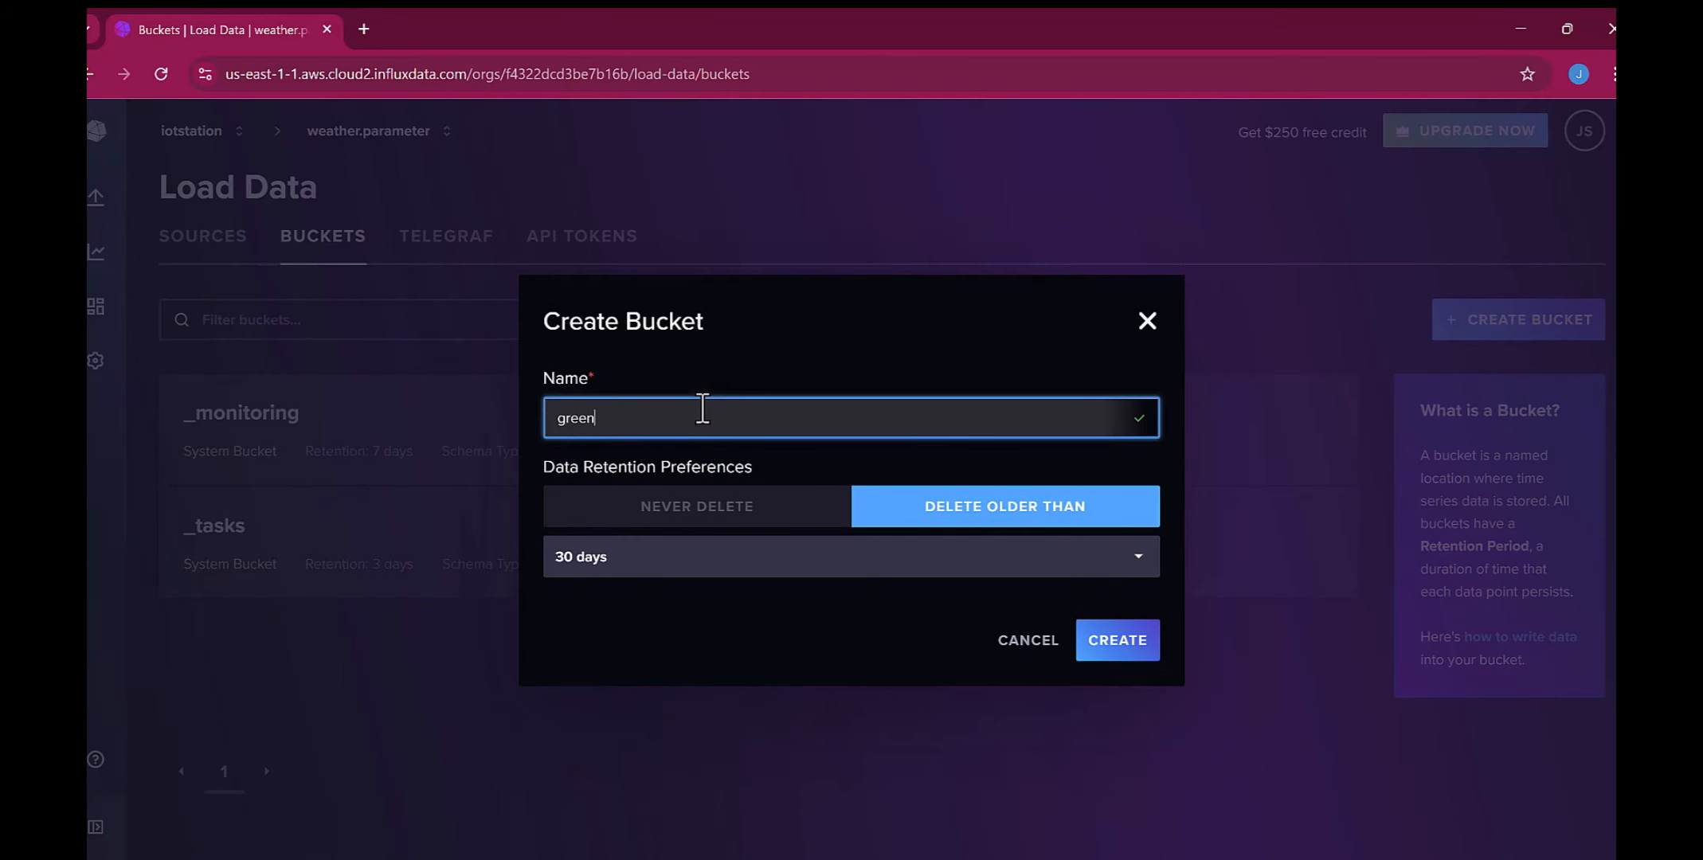